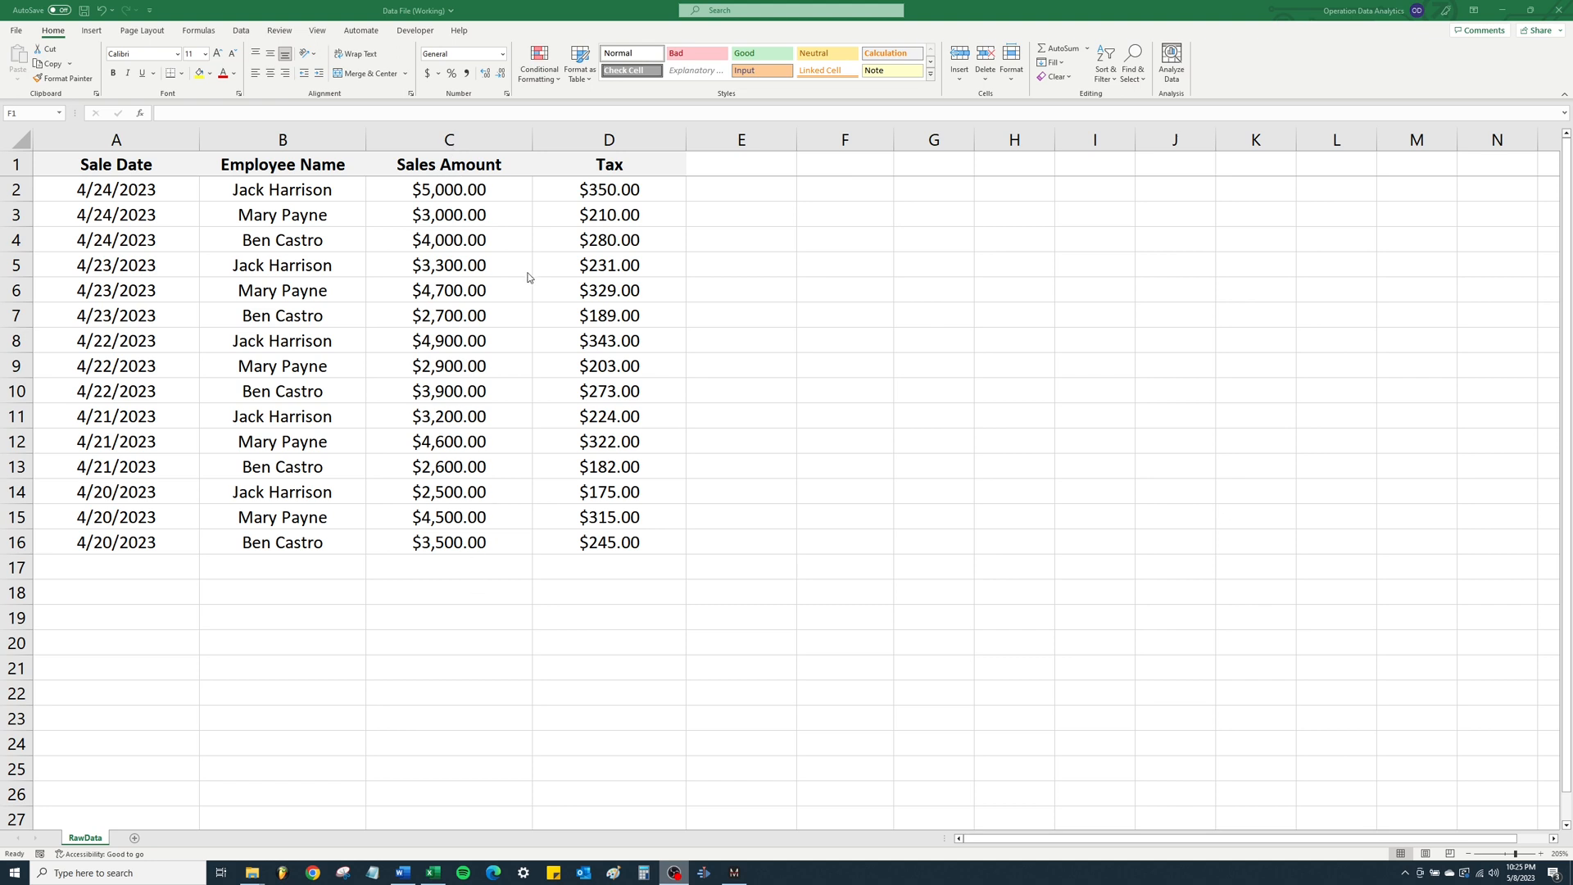
# - Total the whole Sales Amount column in F1 with =SUM(C:C), and check it by selecting C2:C16
pyautogui.click(813, 167)
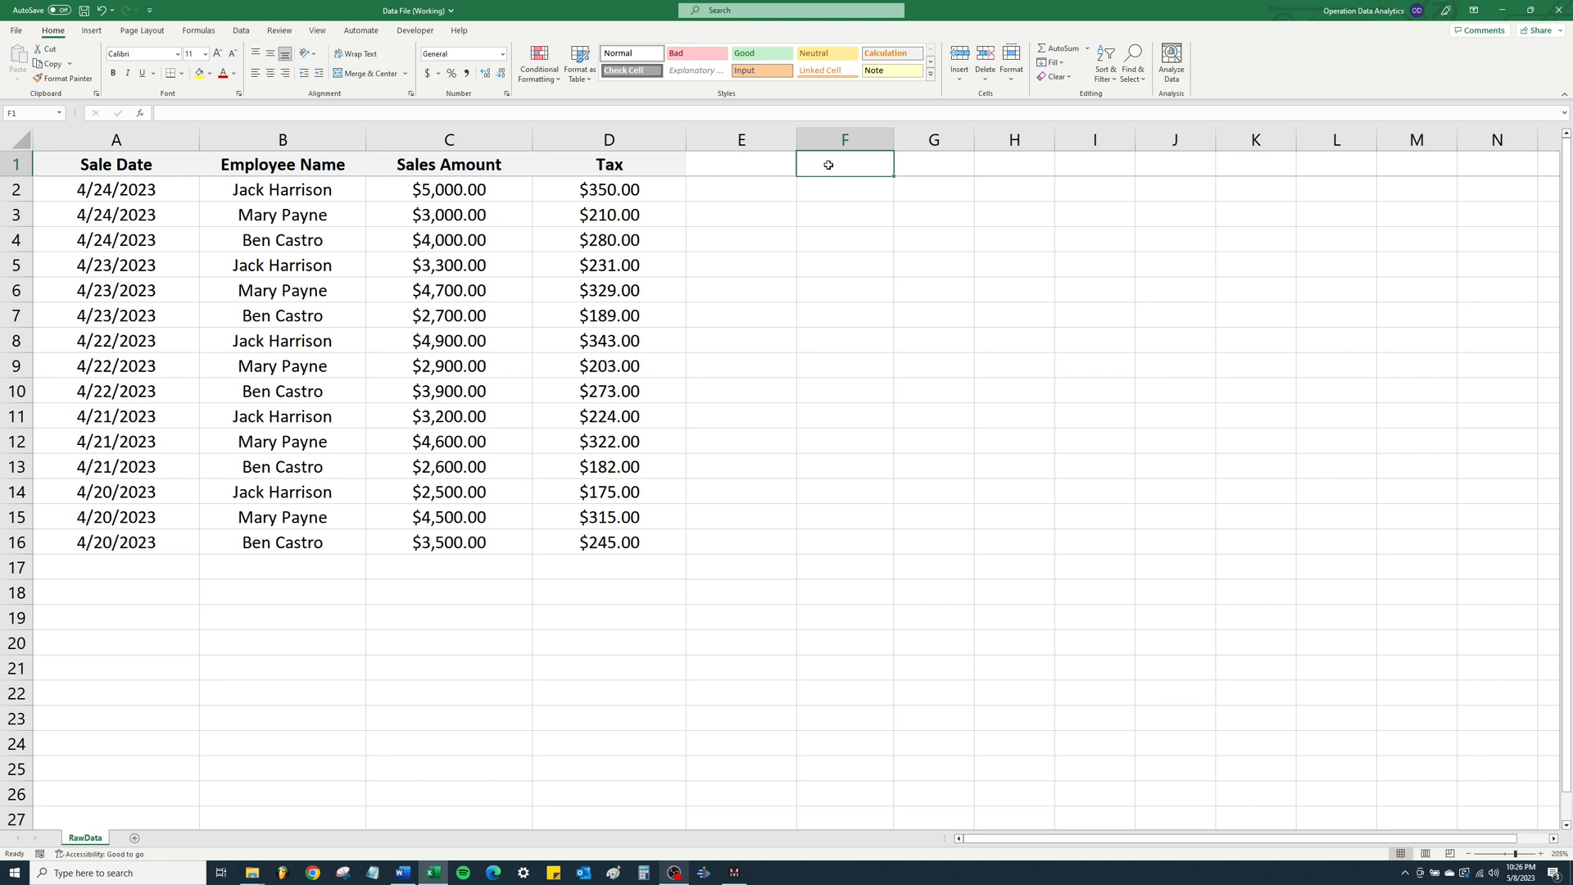
pyautogui.write('=sum')
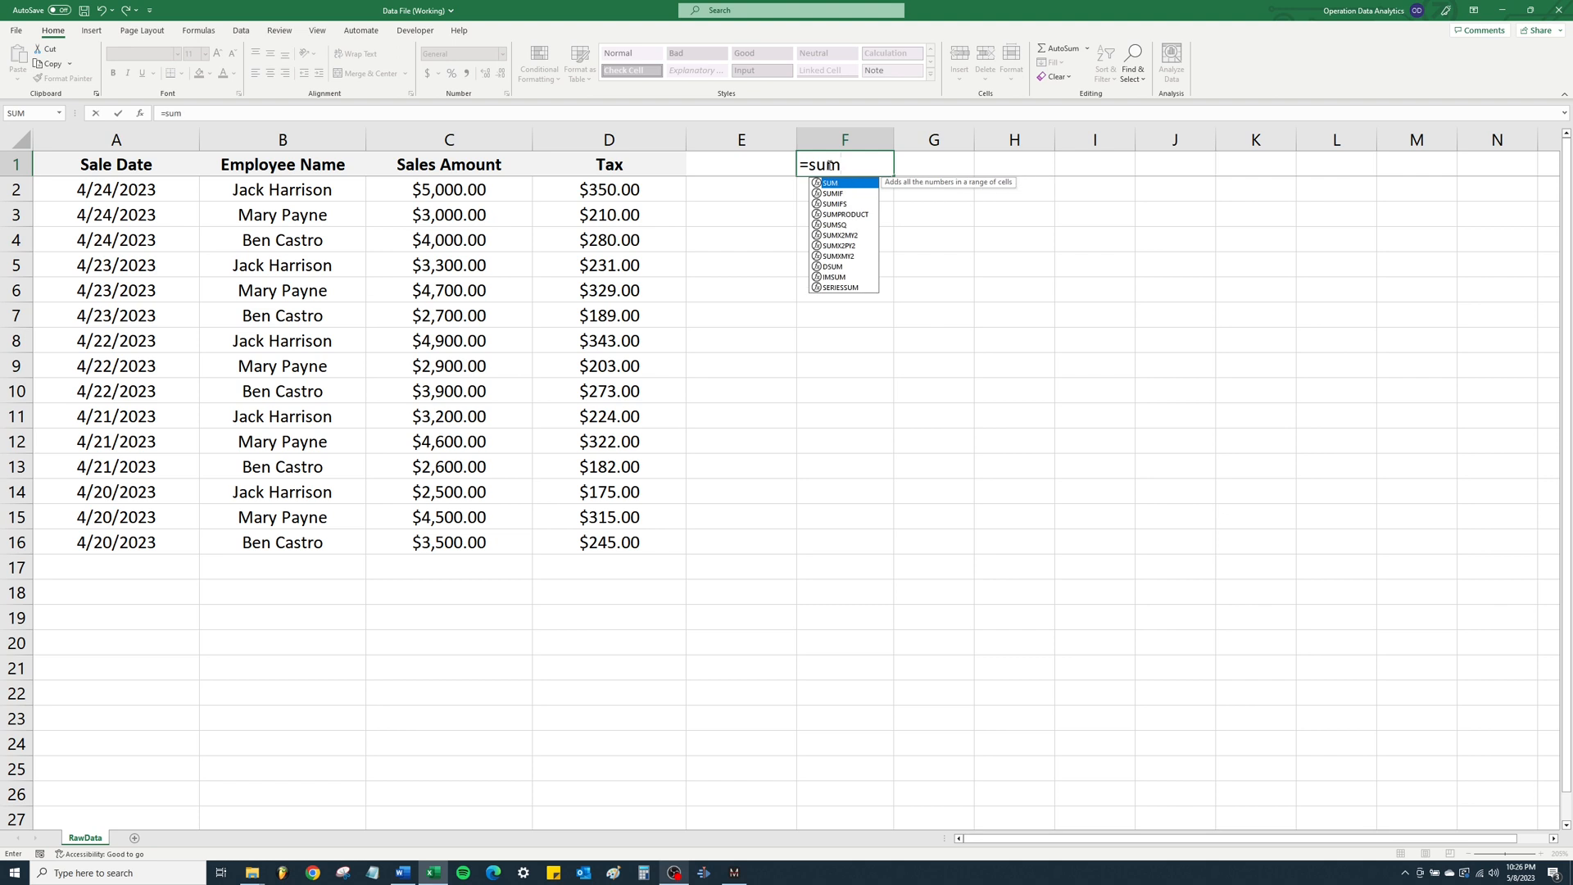
pyautogui.write('(')
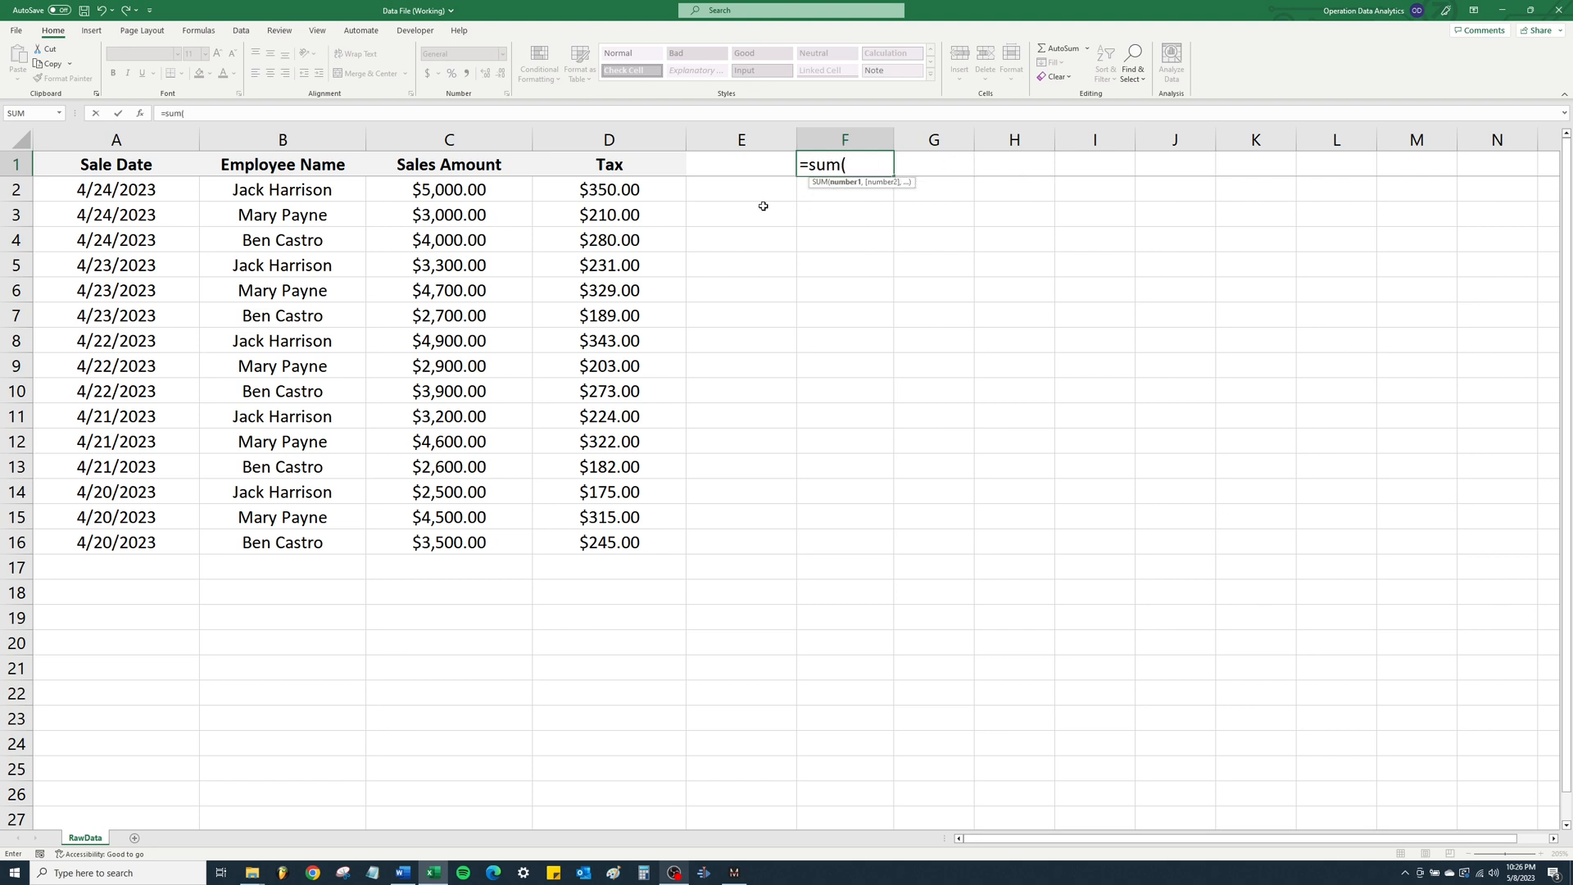
pyautogui.click(467, 140)
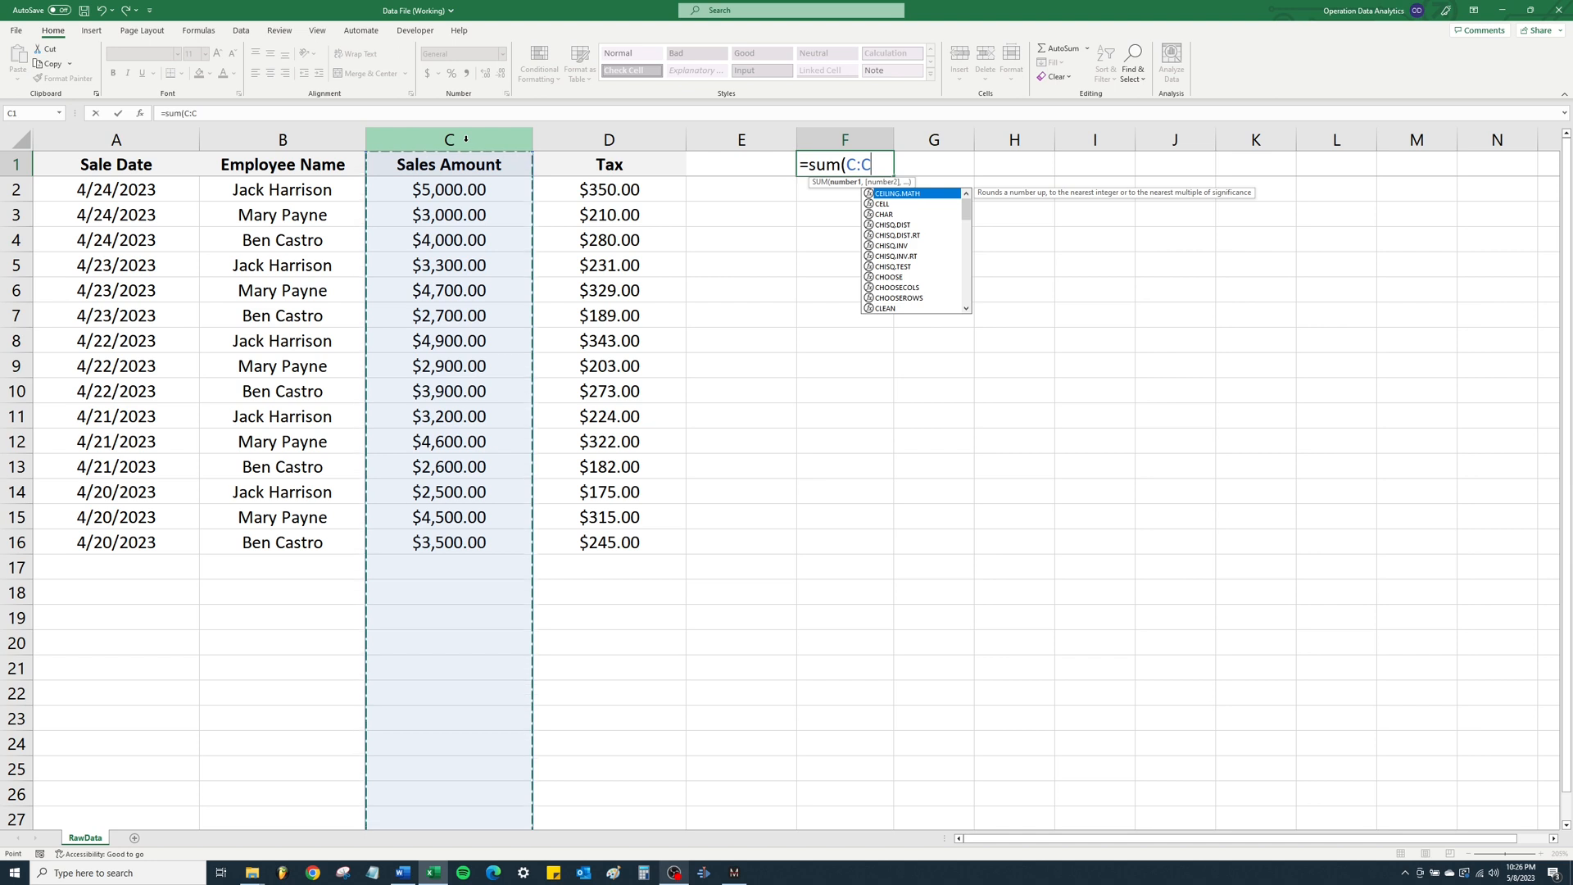
pyautogui.write(')')
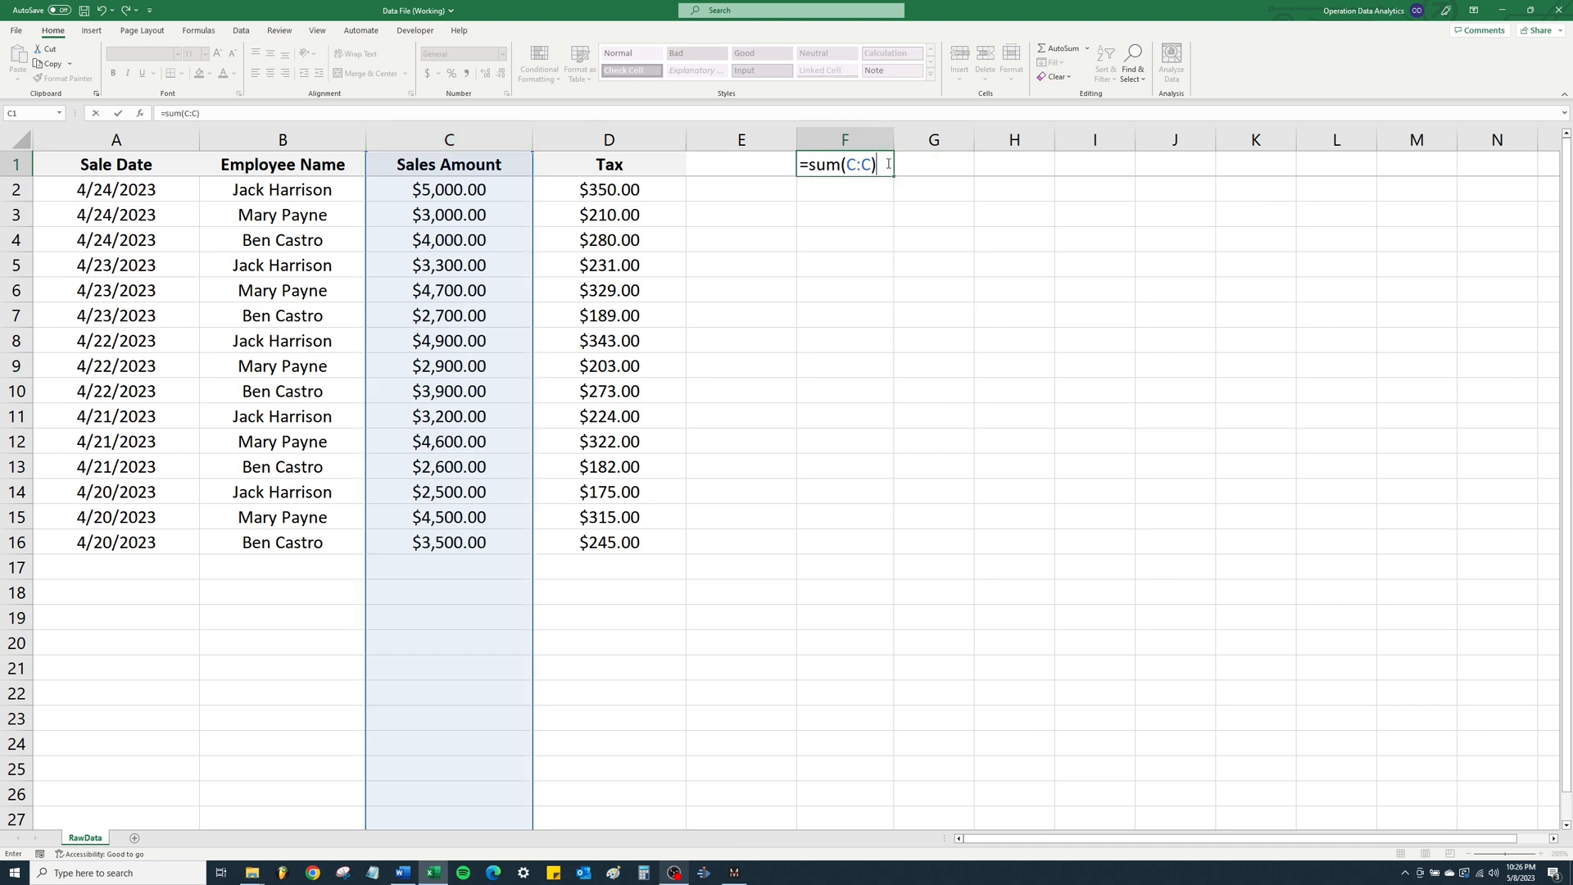
pyautogui.press('Return')
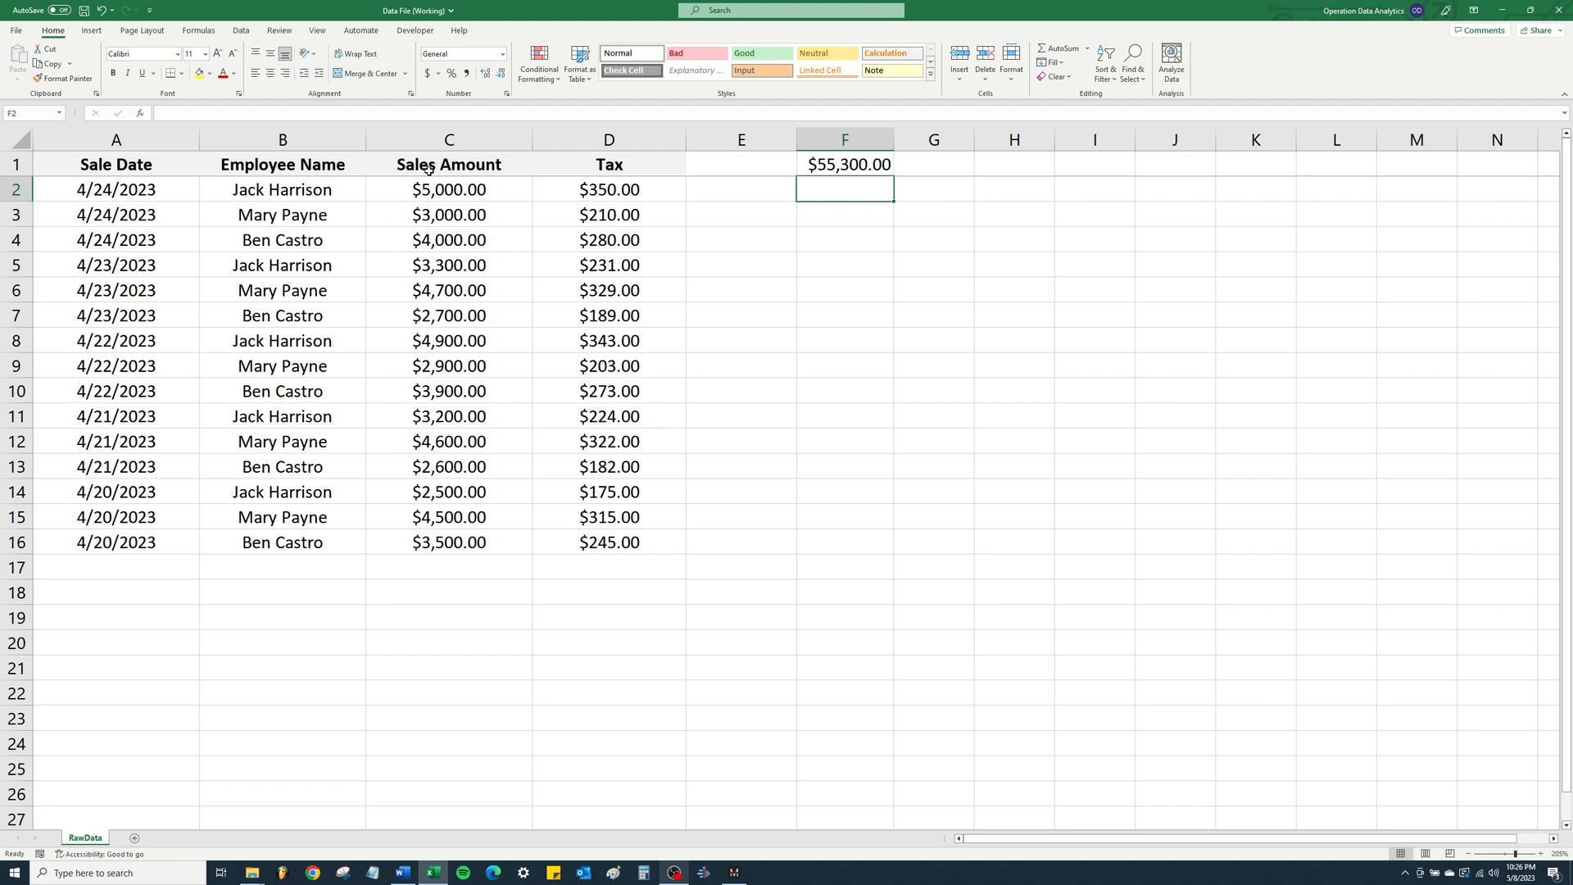
pyautogui.moveTo(438, 192); pyautogui.dragTo(448, 542)
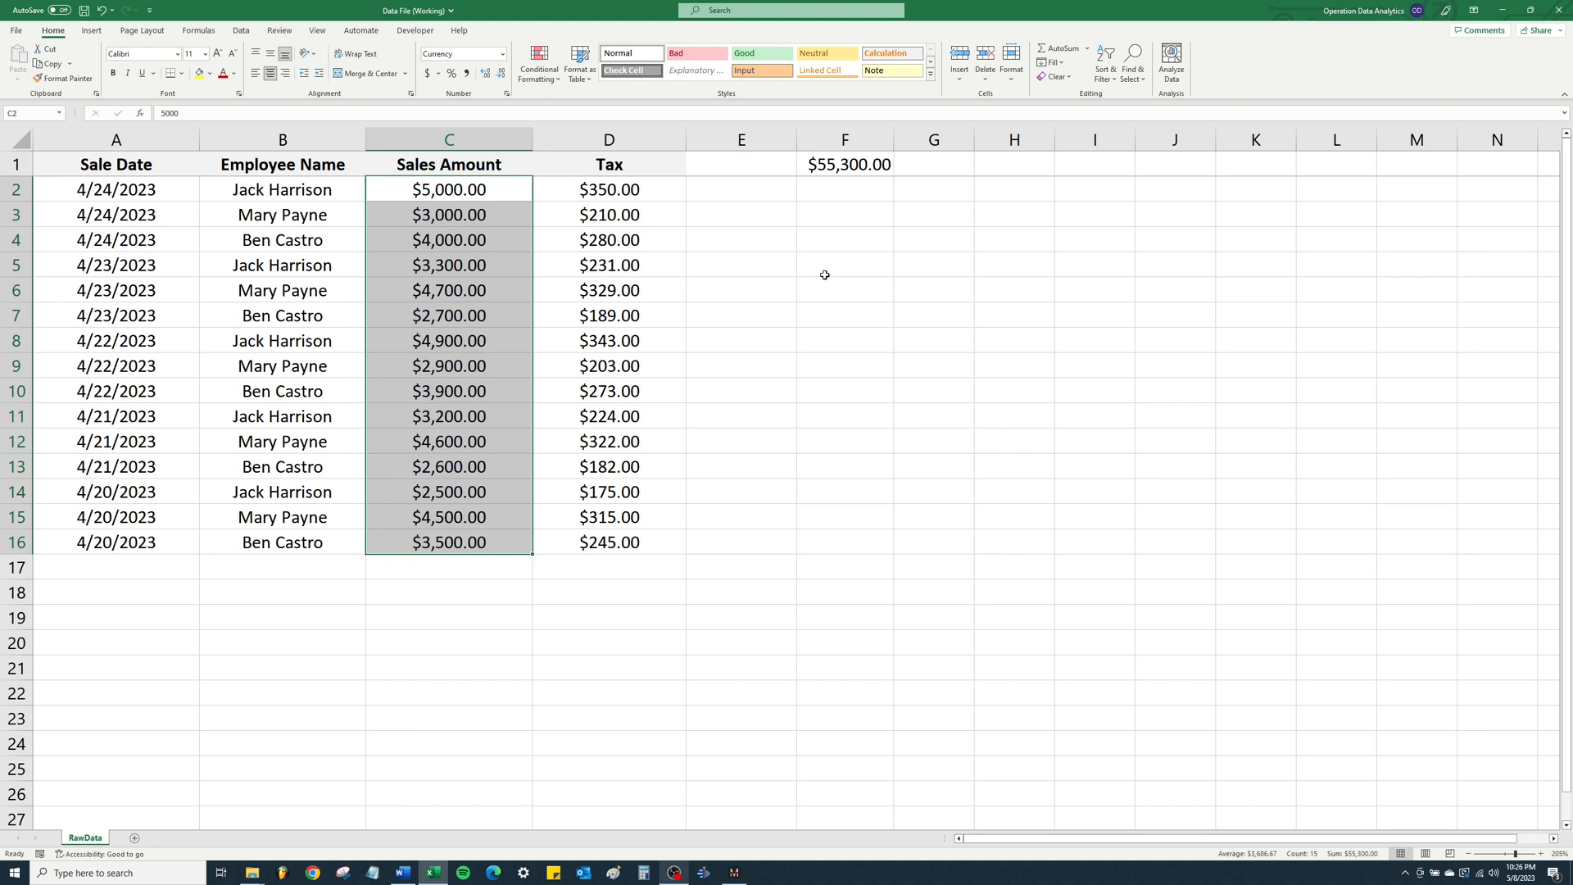
# - Replace the formula in F1 with =SUM(C:C,D:D), and check it by selecting C2:D16
pyautogui.click(858, 164)
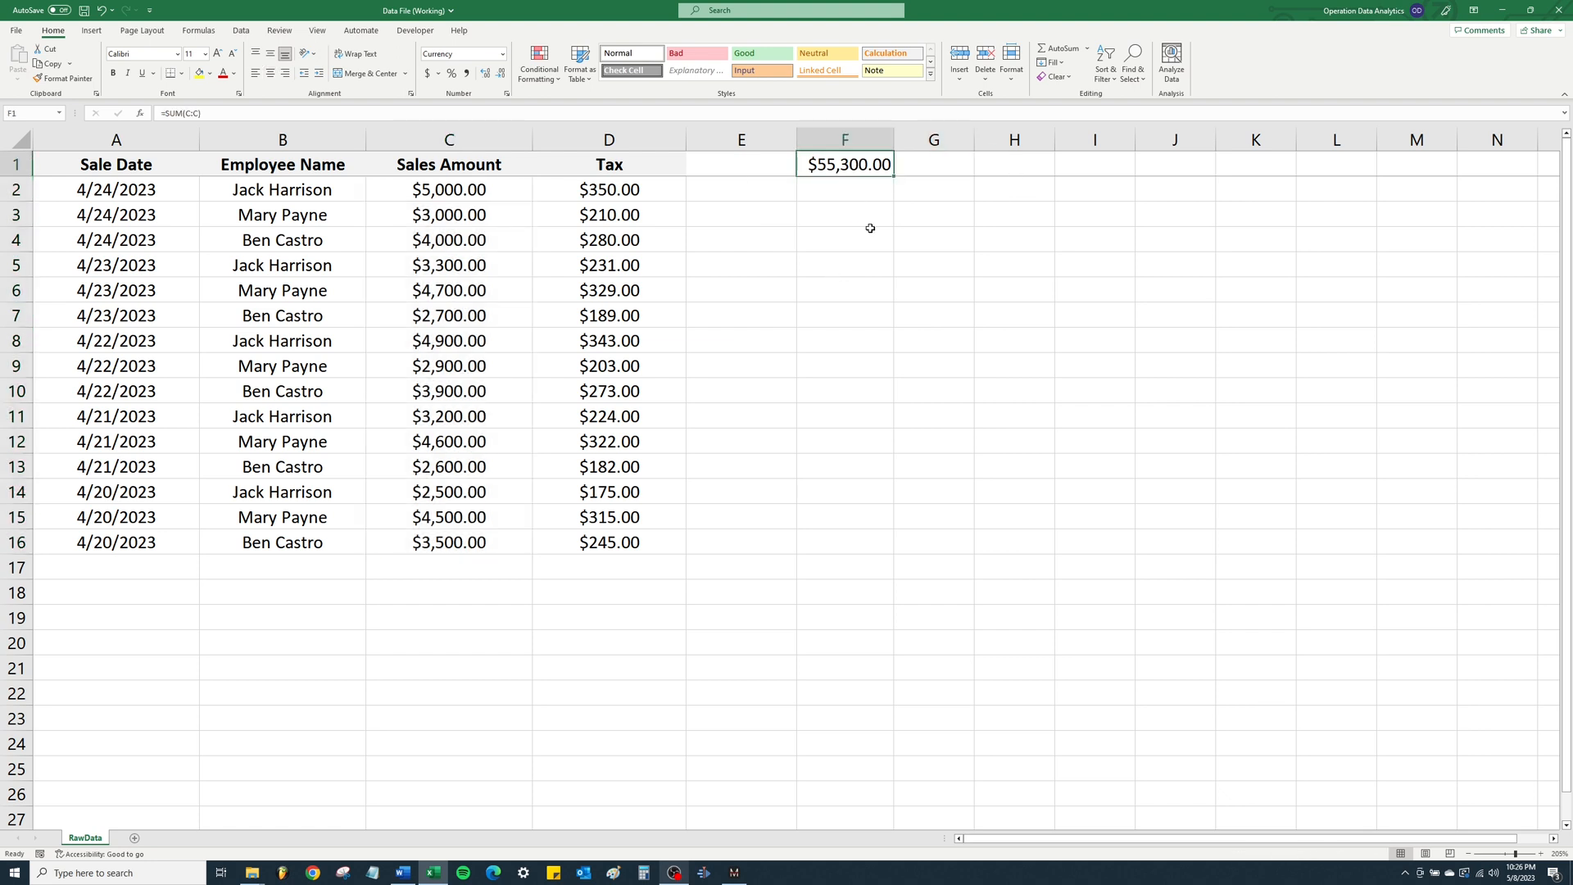
pyautogui.press('Delete')
pyautogui.write('=sum')
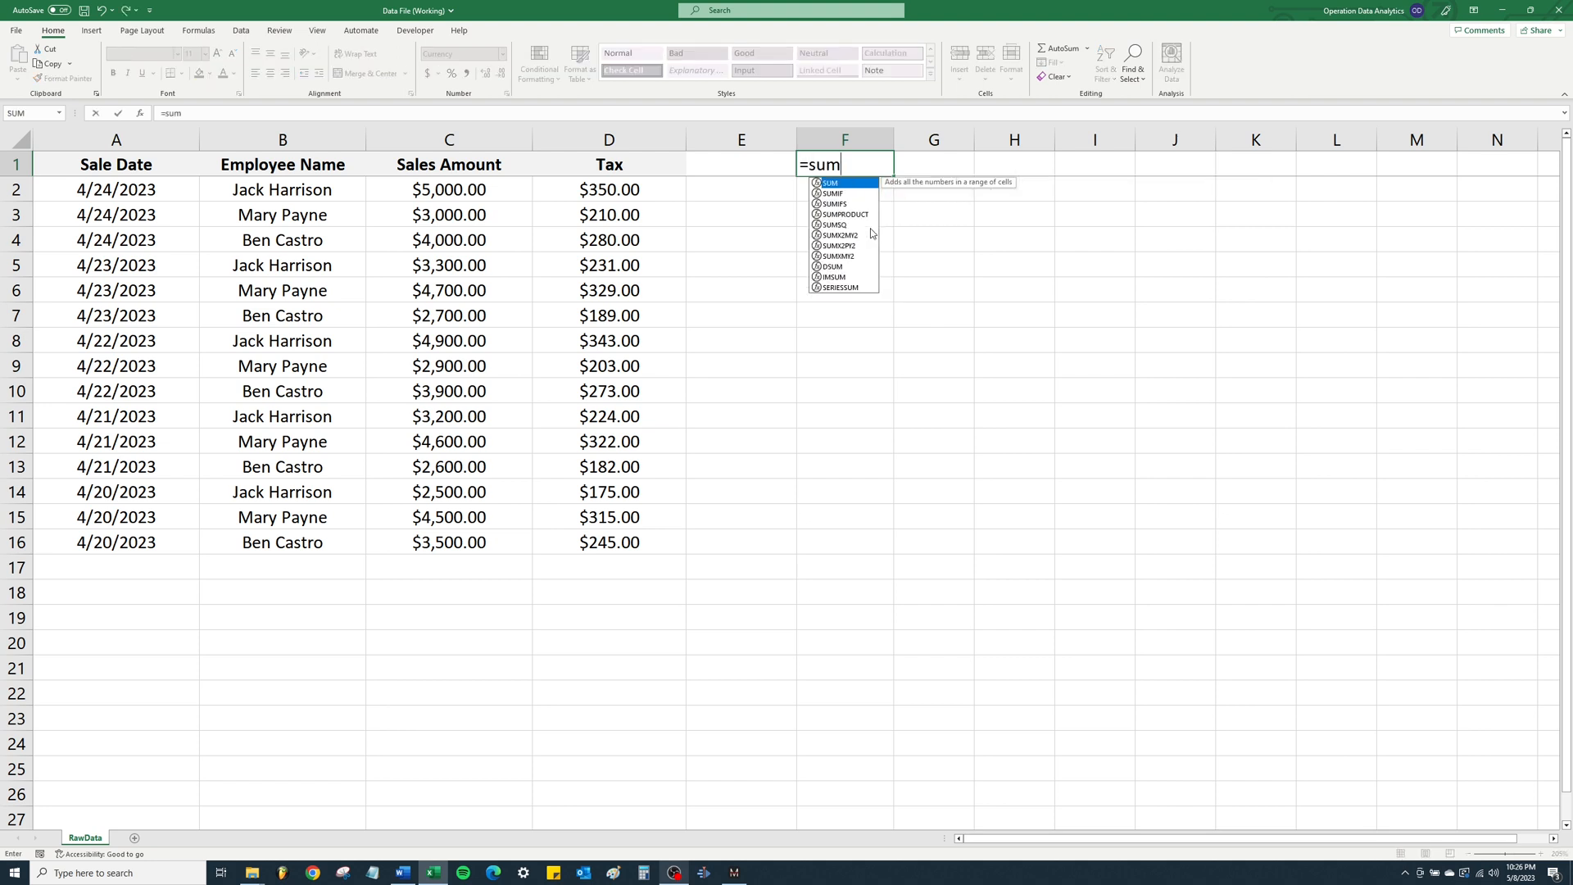
pyautogui.write('(')
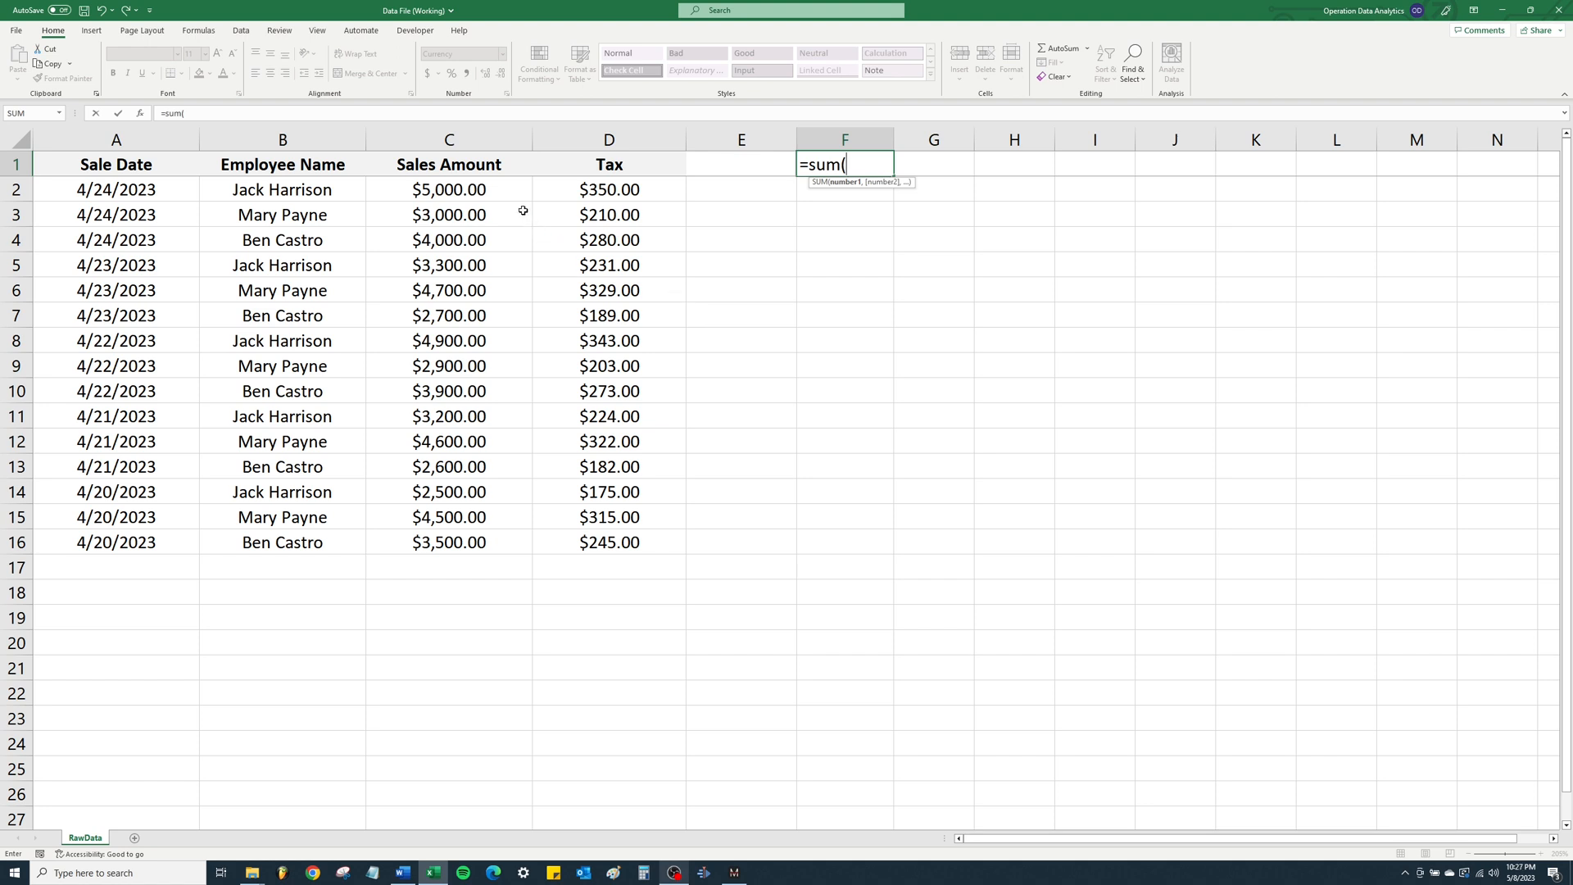
pyautogui.click(464, 141)
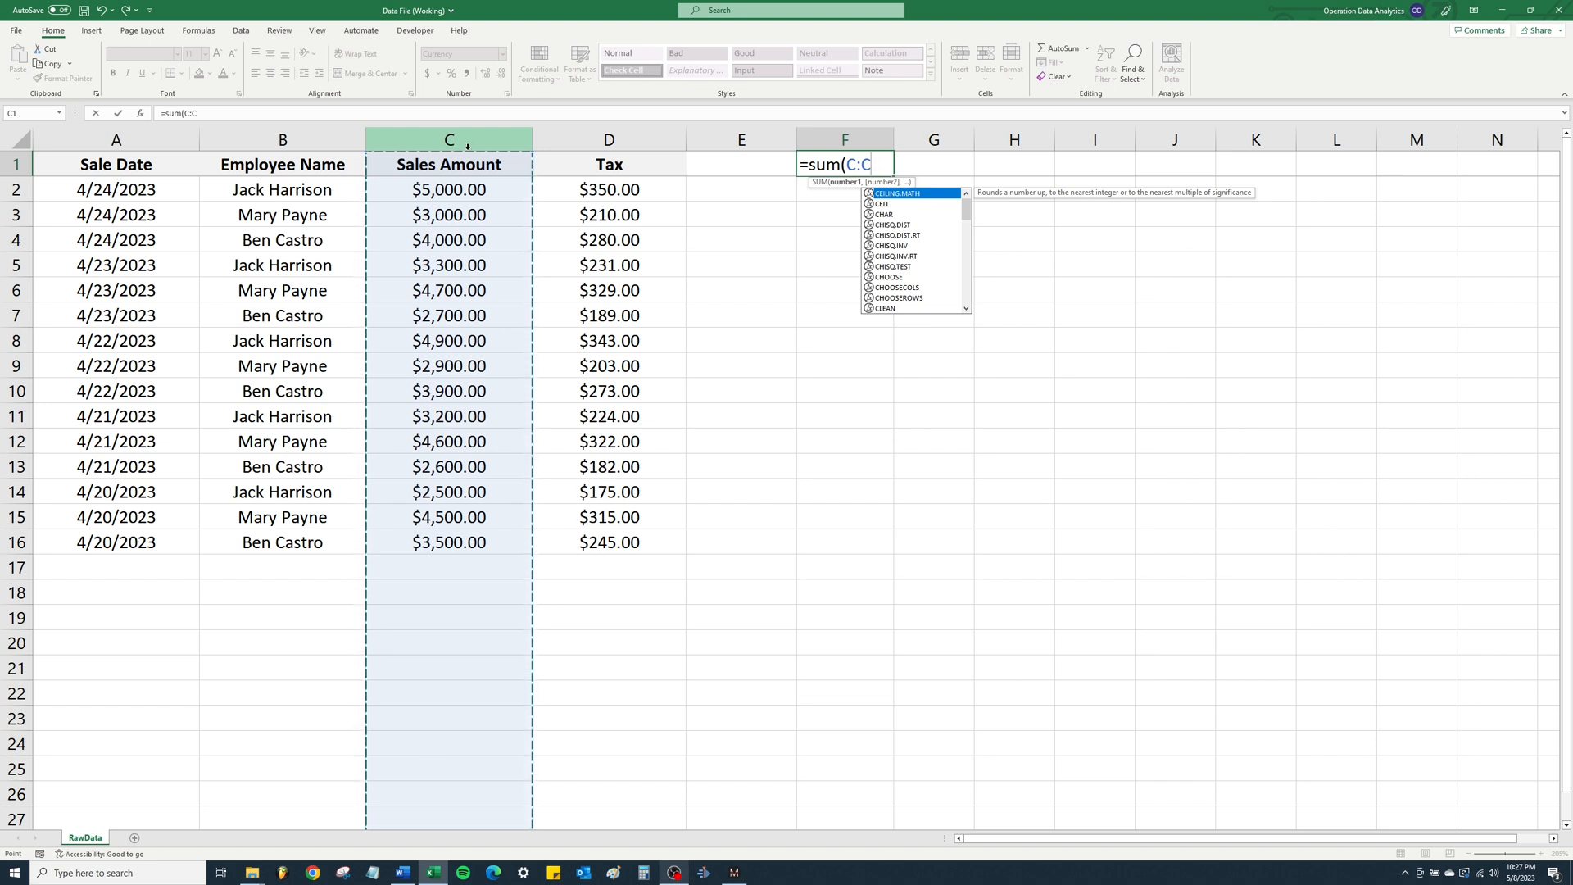
pyautogui.write(',')
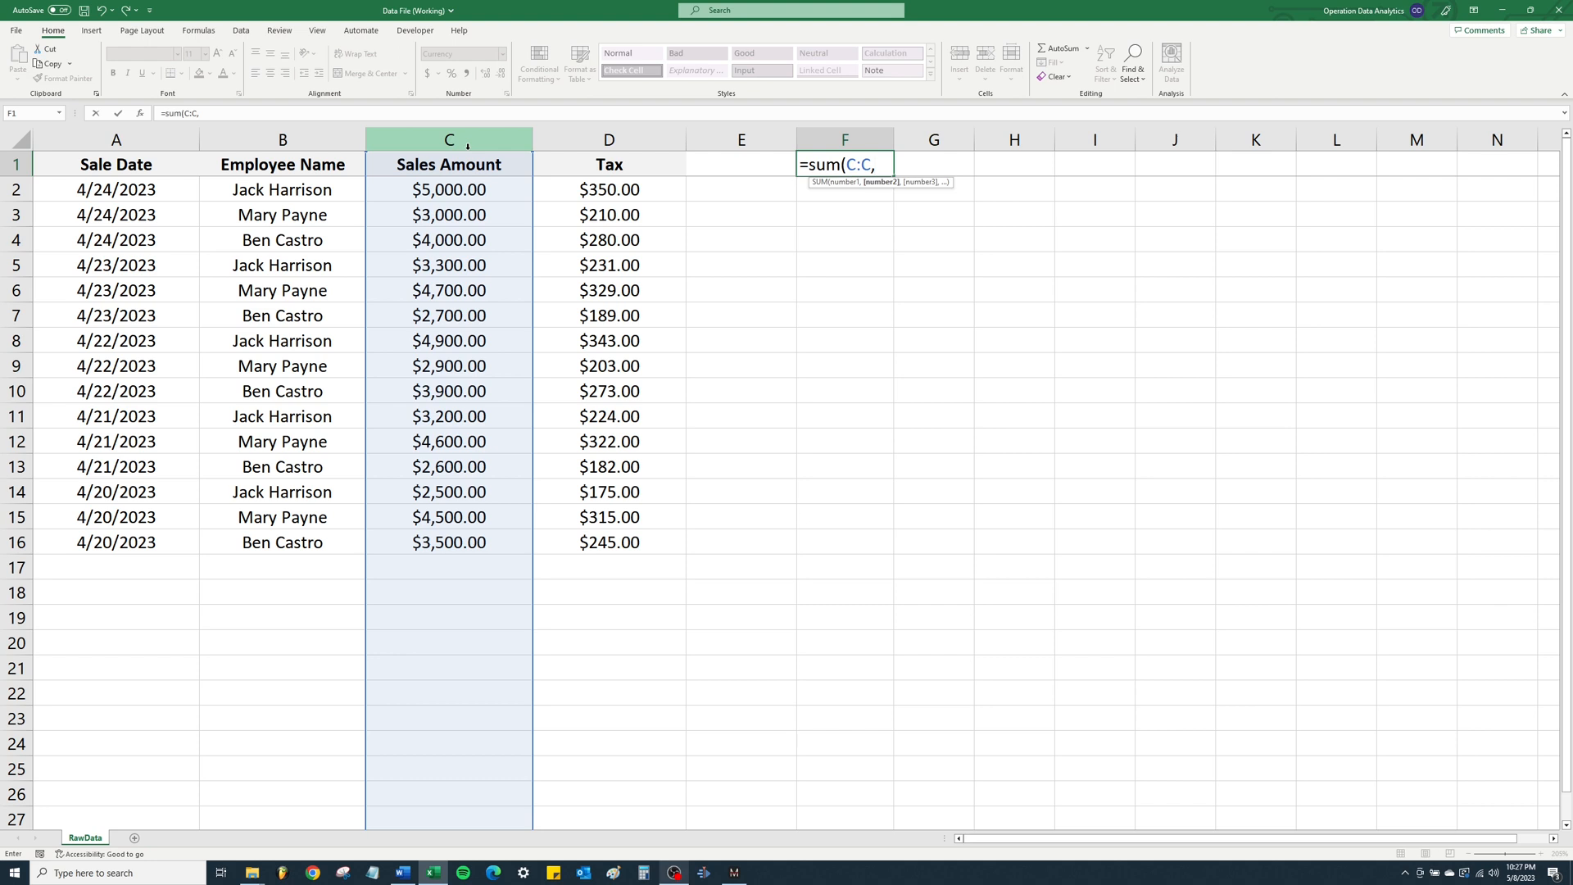
pyautogui.click(617, 137)
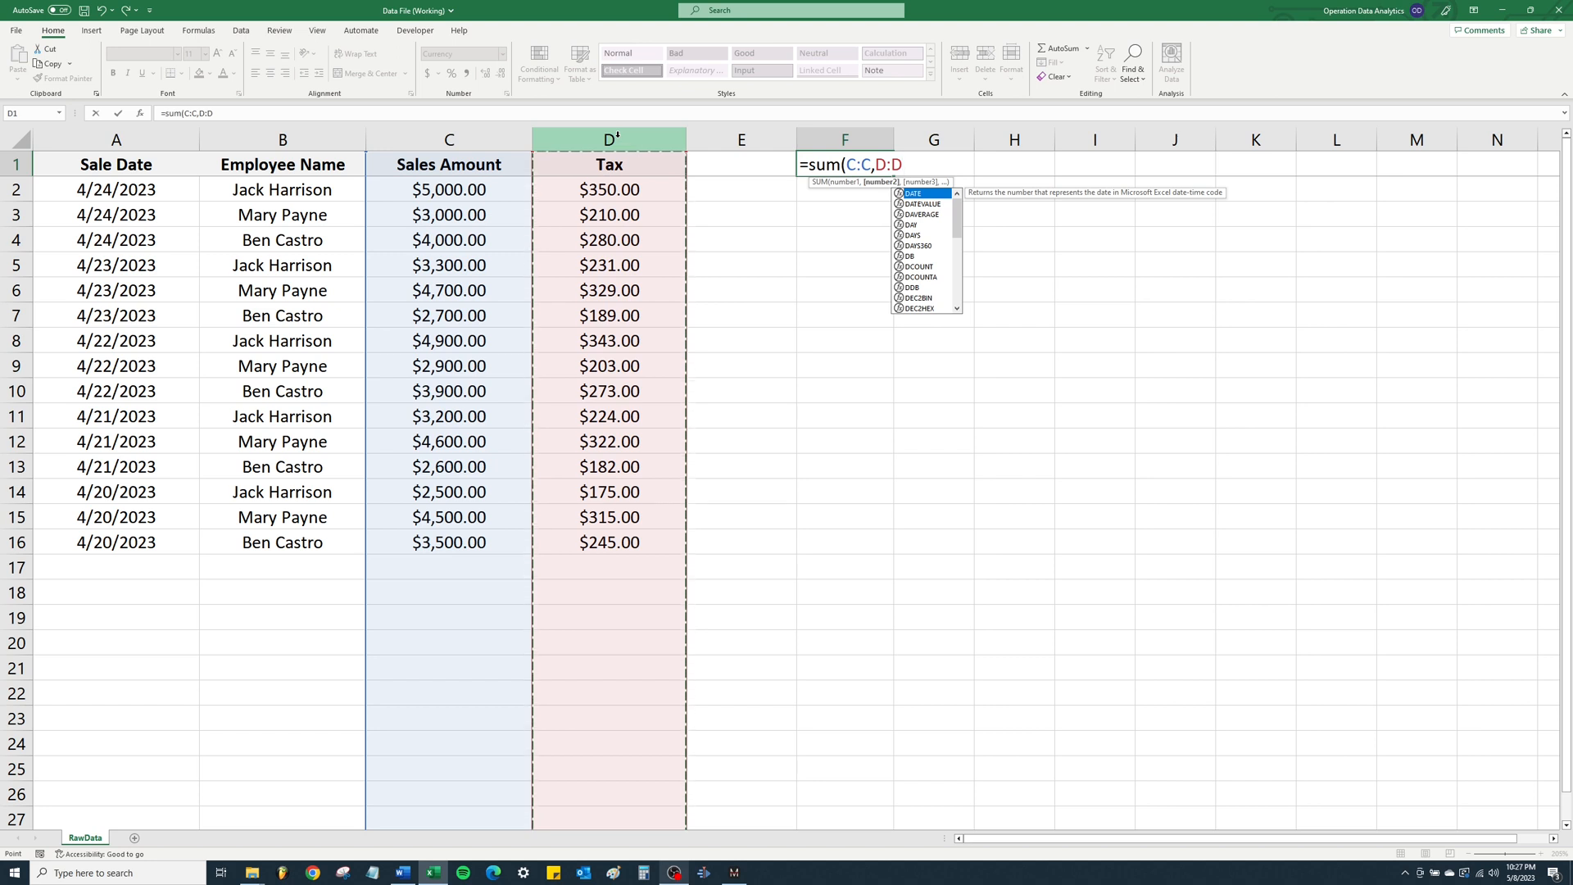
pyautogui.write(')')
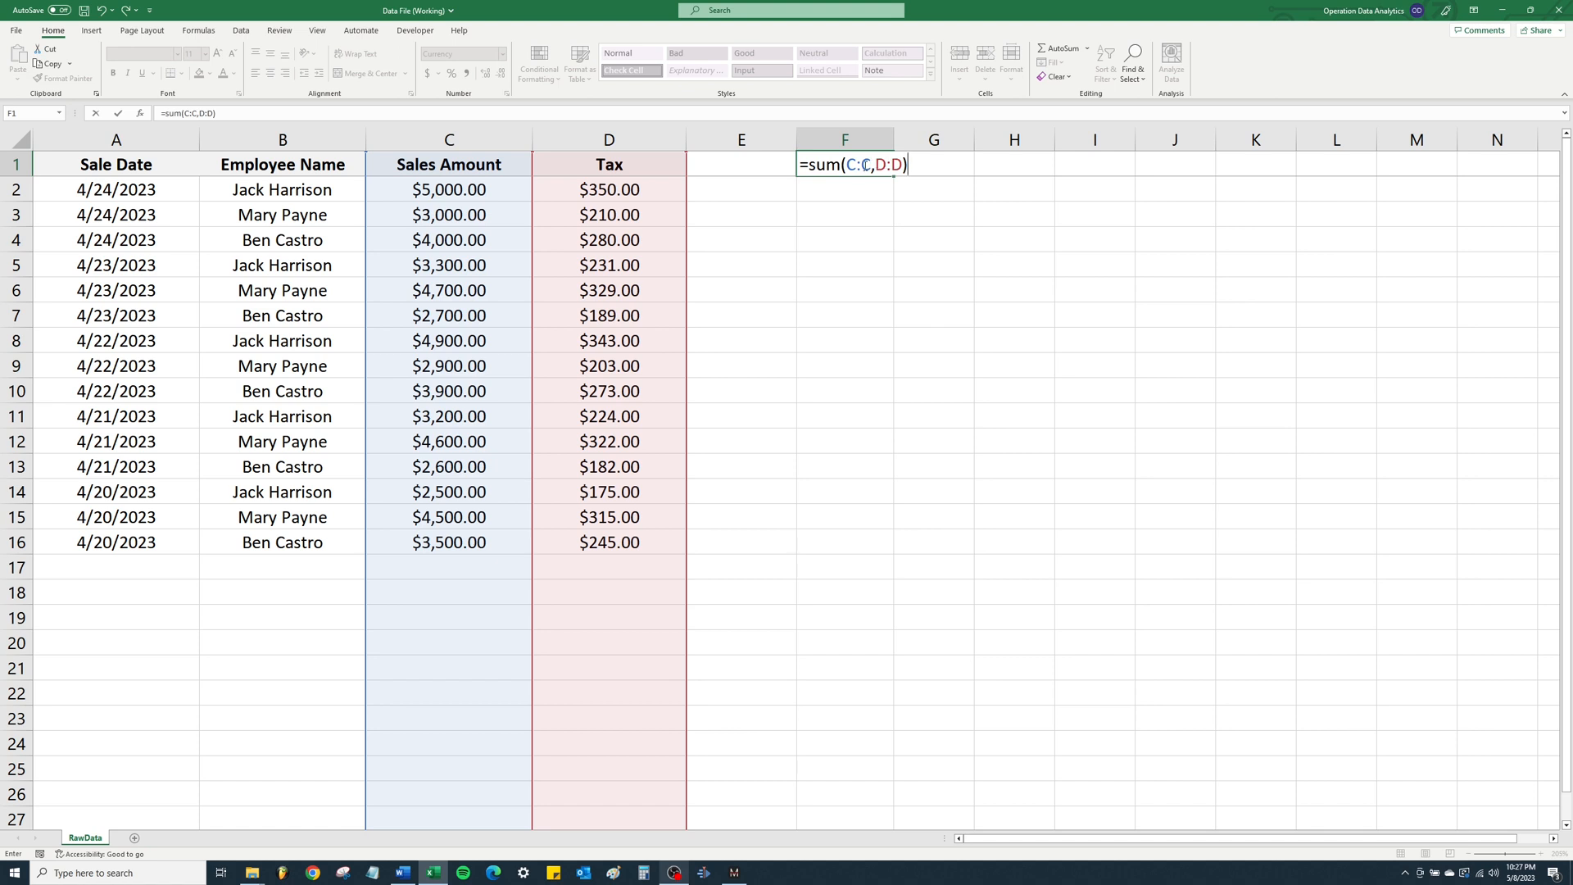
pyautogui.press('Return')
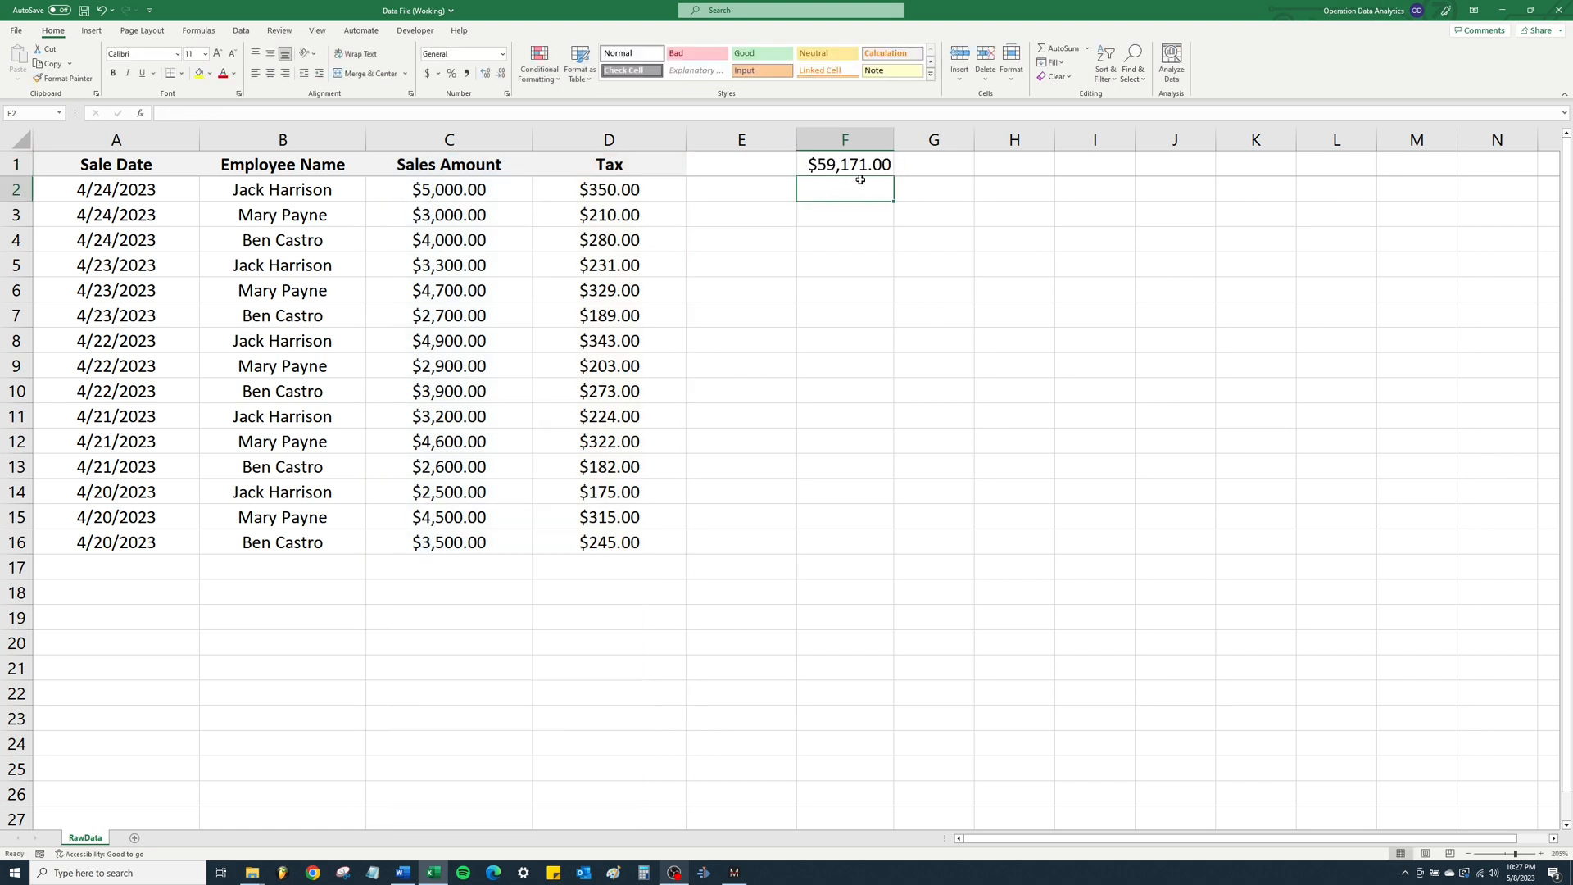
pyautogui.moveTo(439, 192); pyautogui.dragTo(596, 534)
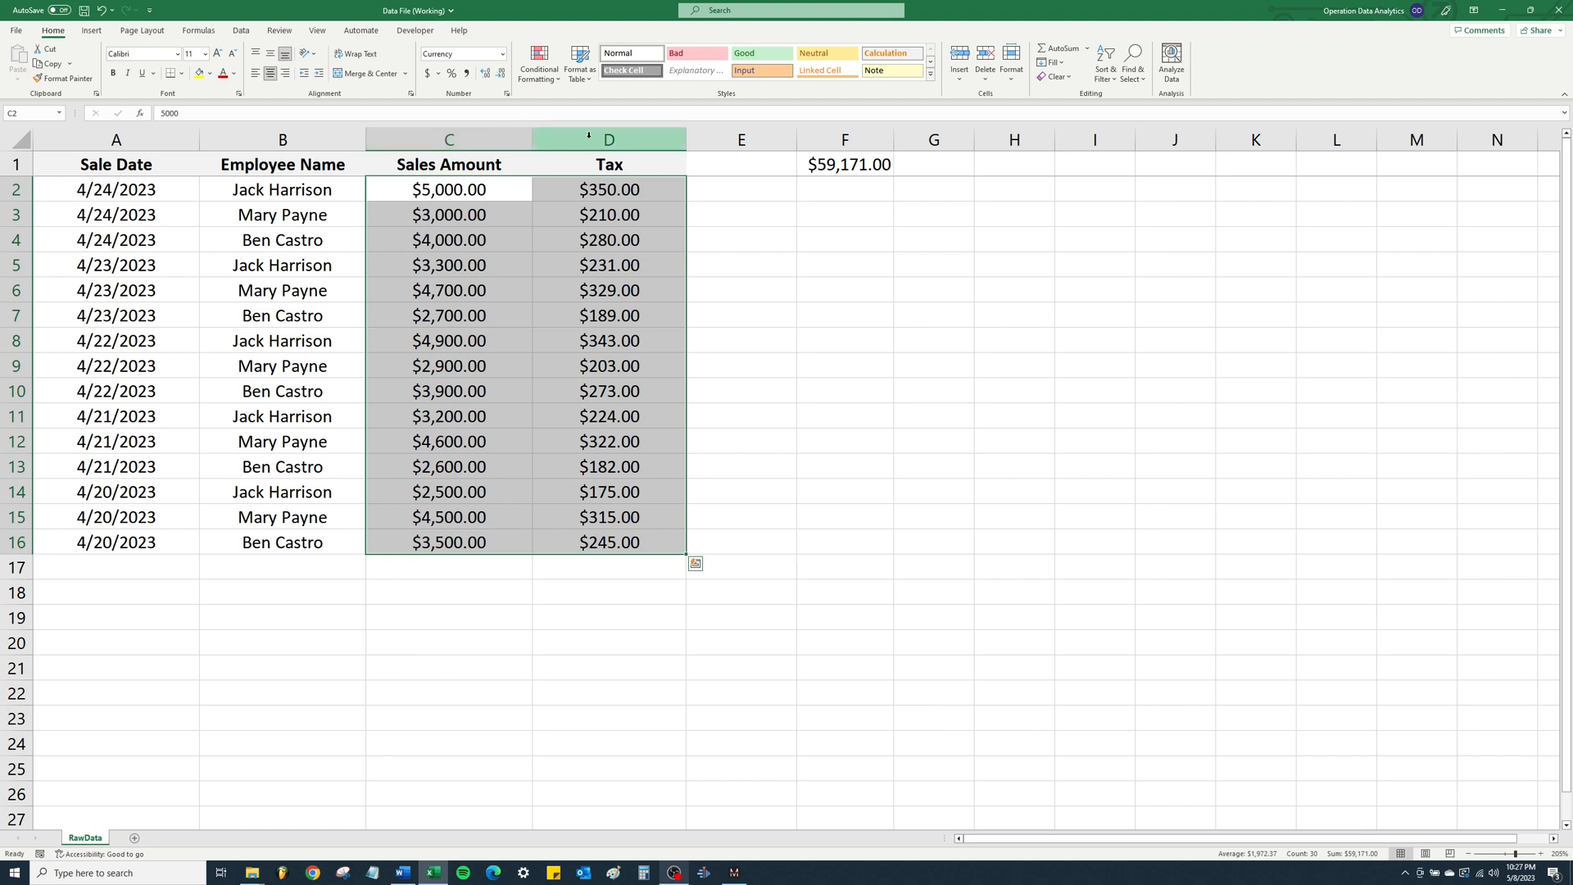
# - Replace the formula in F1 with =SUM(C2,C5,C8,C11,C14) to total only the first employee's sales amounts
pyautogui.click(873, 164)
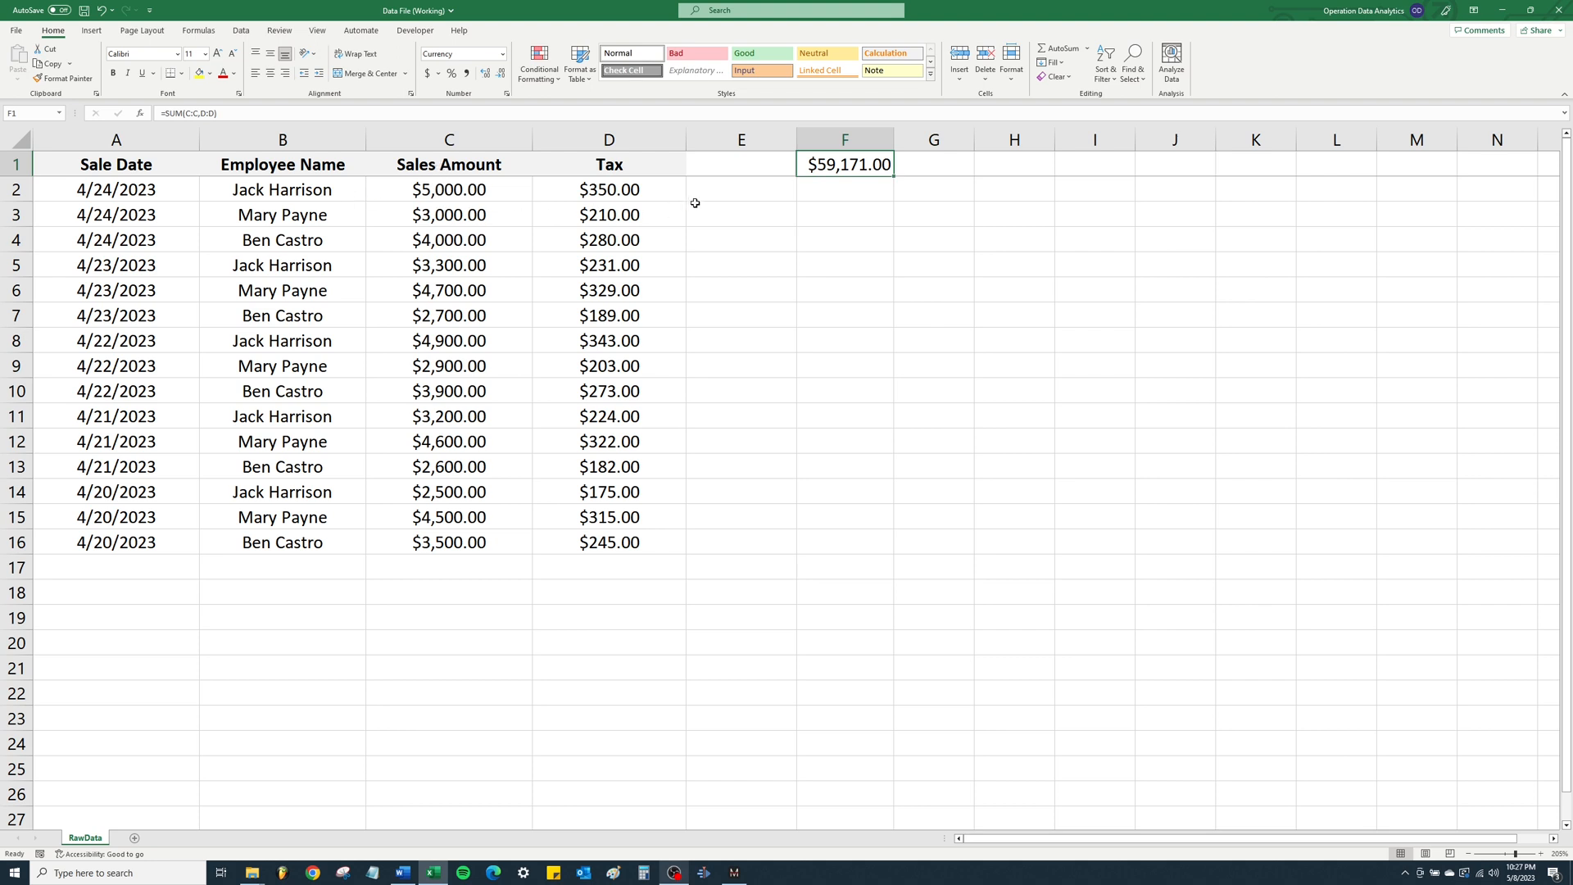
pyautogui.press('Delete')
pyautogui.write('=sum(')
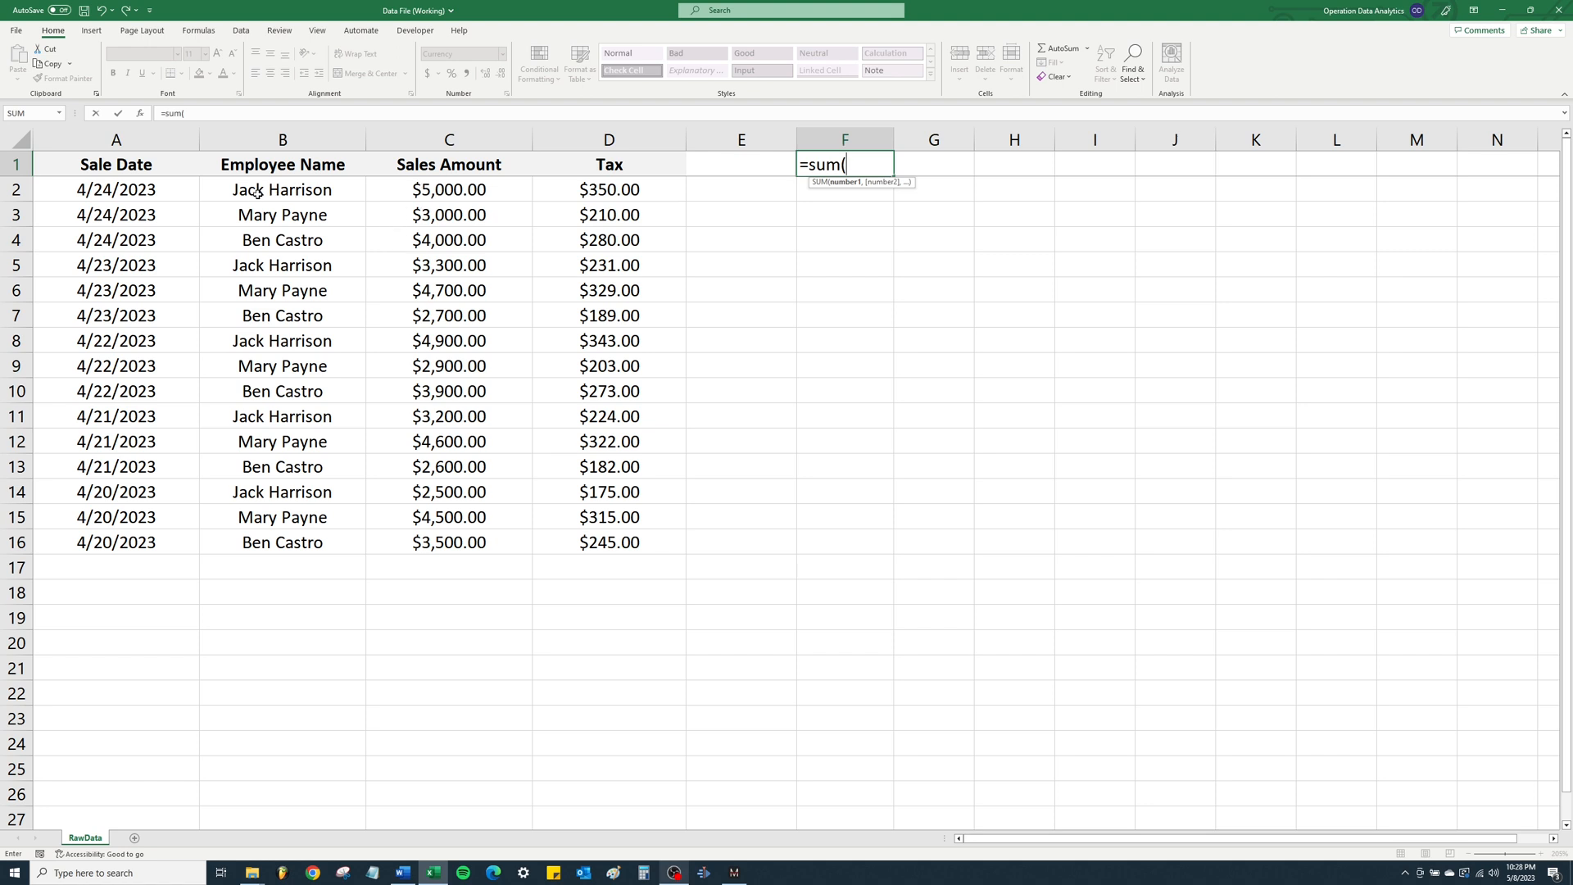
pyautogui.click(434, 194)
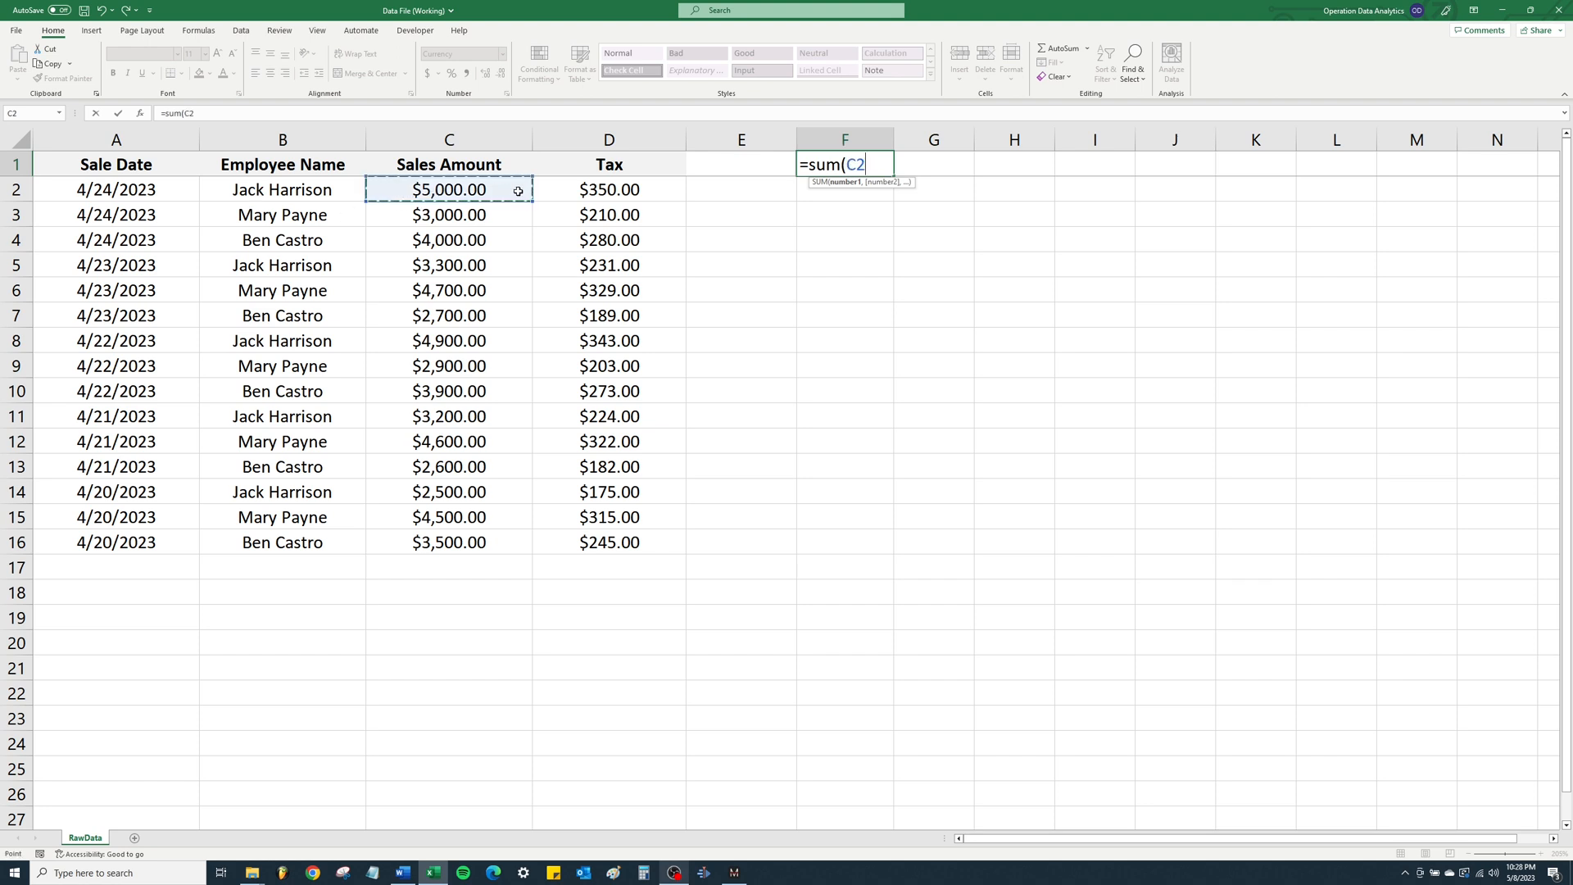
pyautogui.write(',')
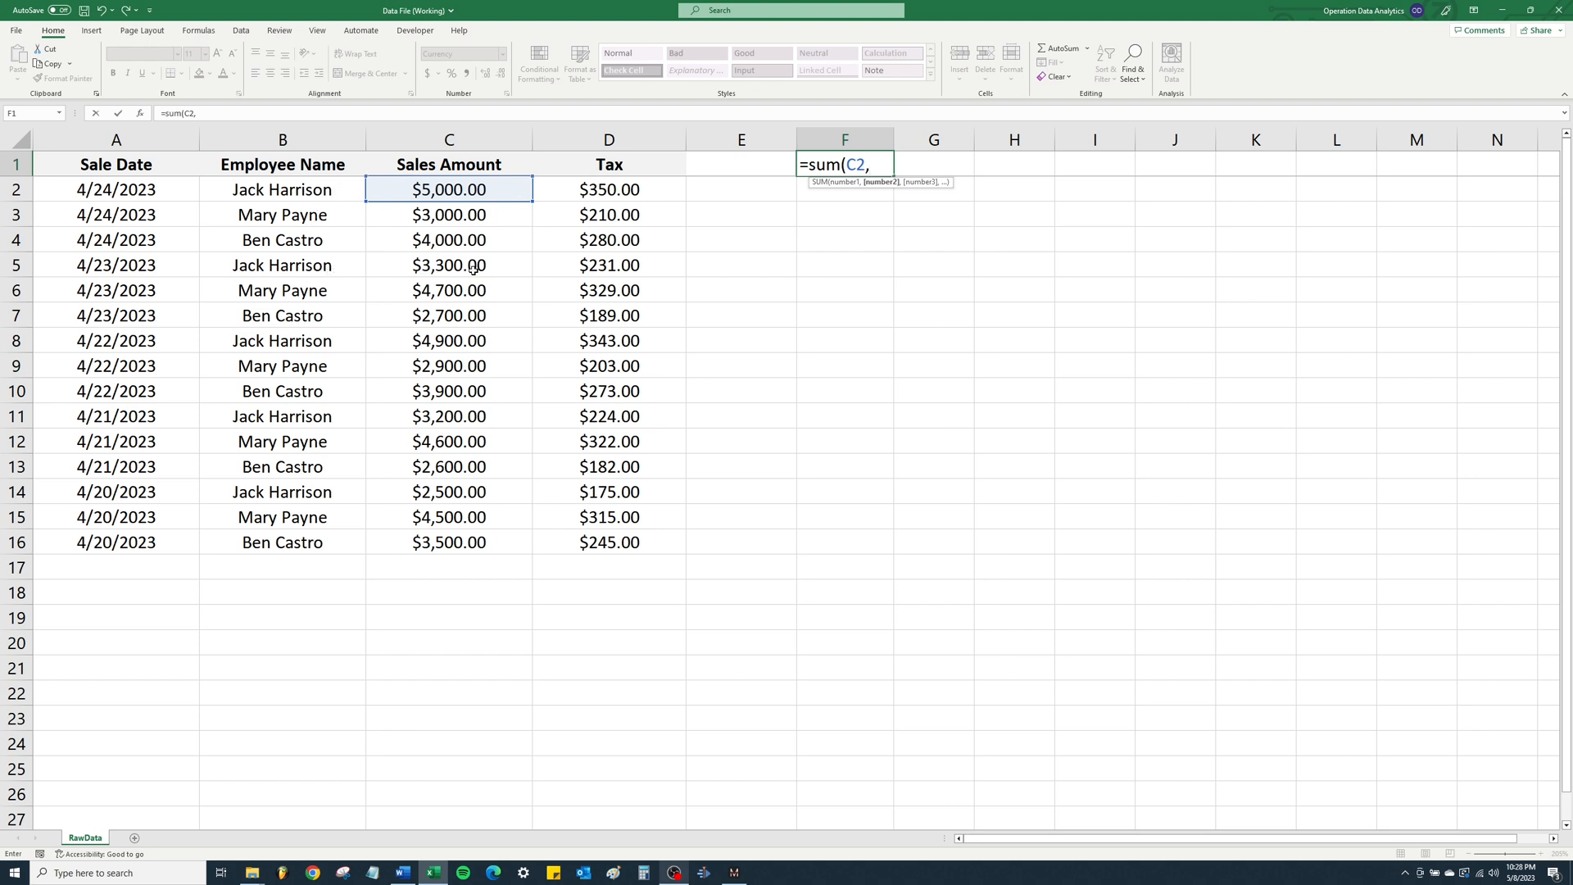
pyautogui.click(504, 267)
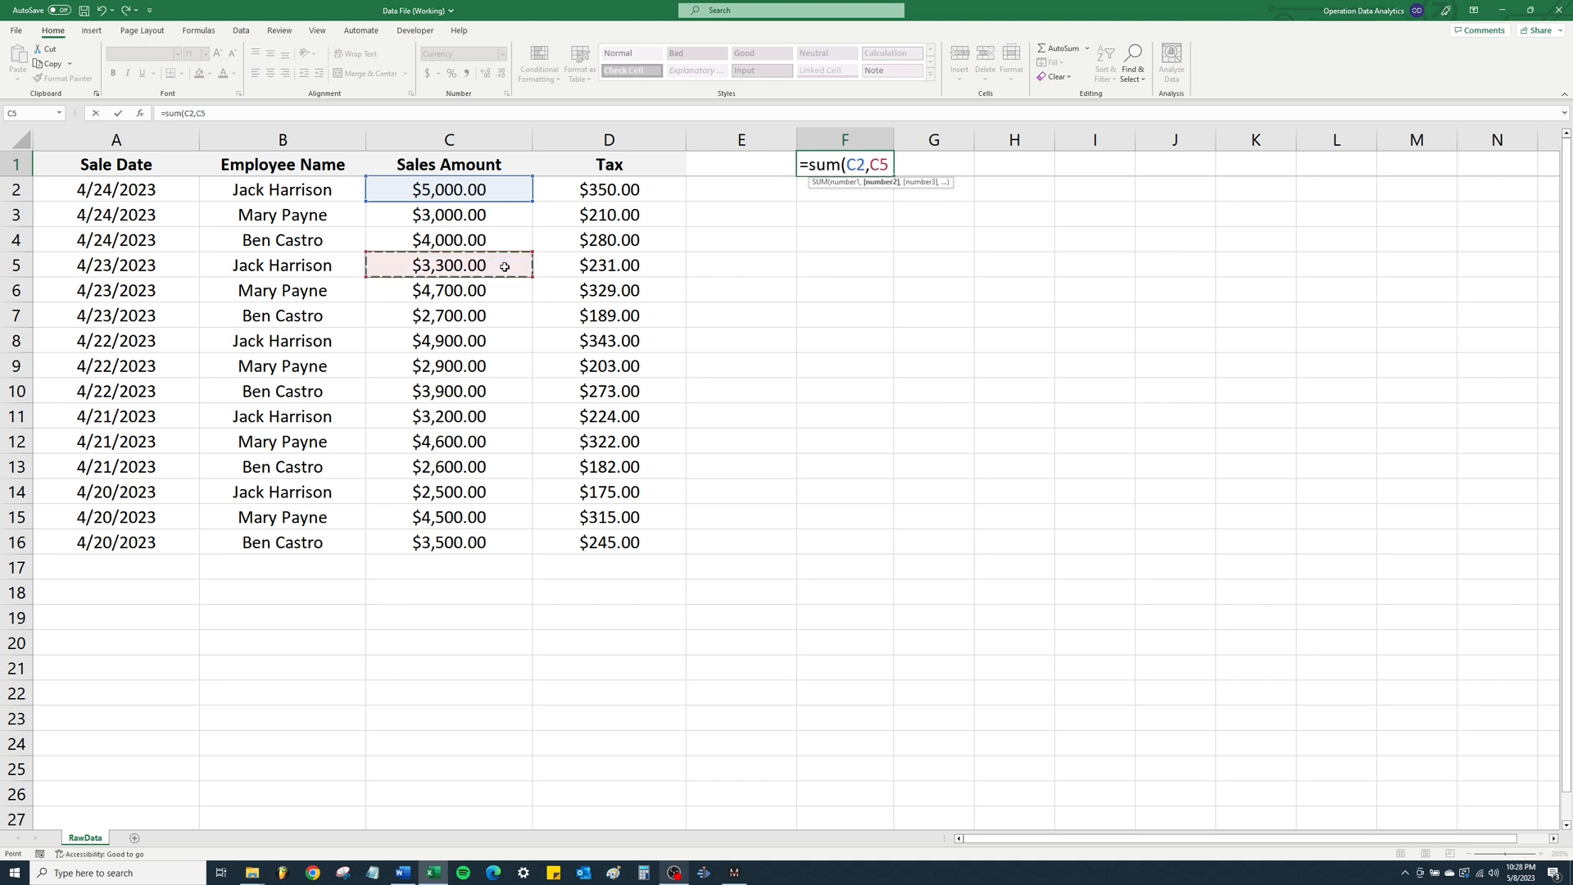
pyautogui.write(',')
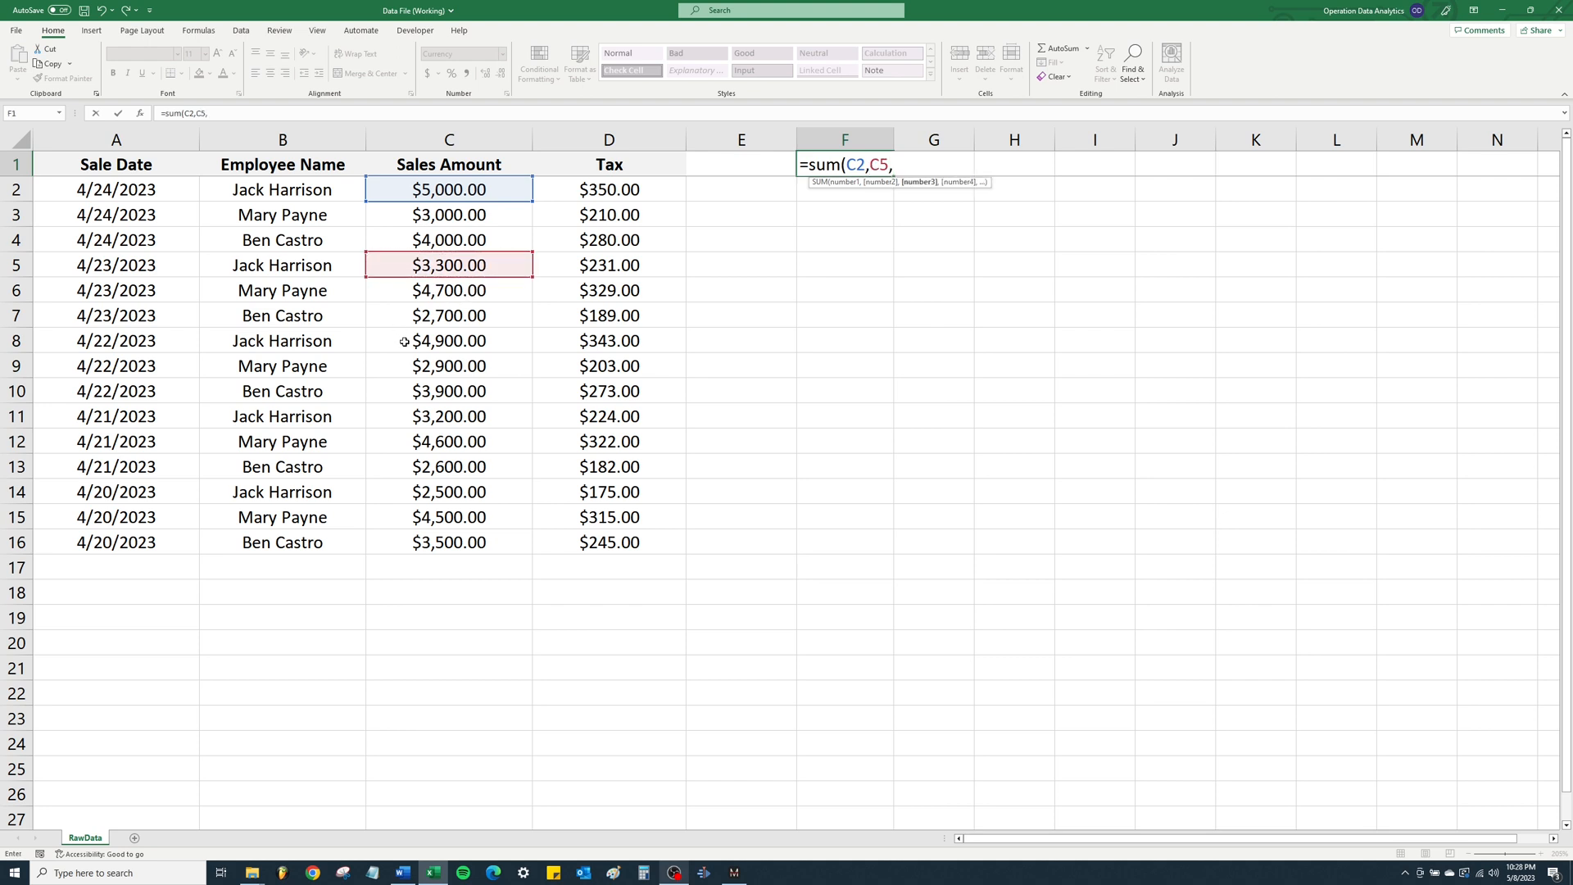
pyautogui.click(403, 339)
pyautogui.write(',')
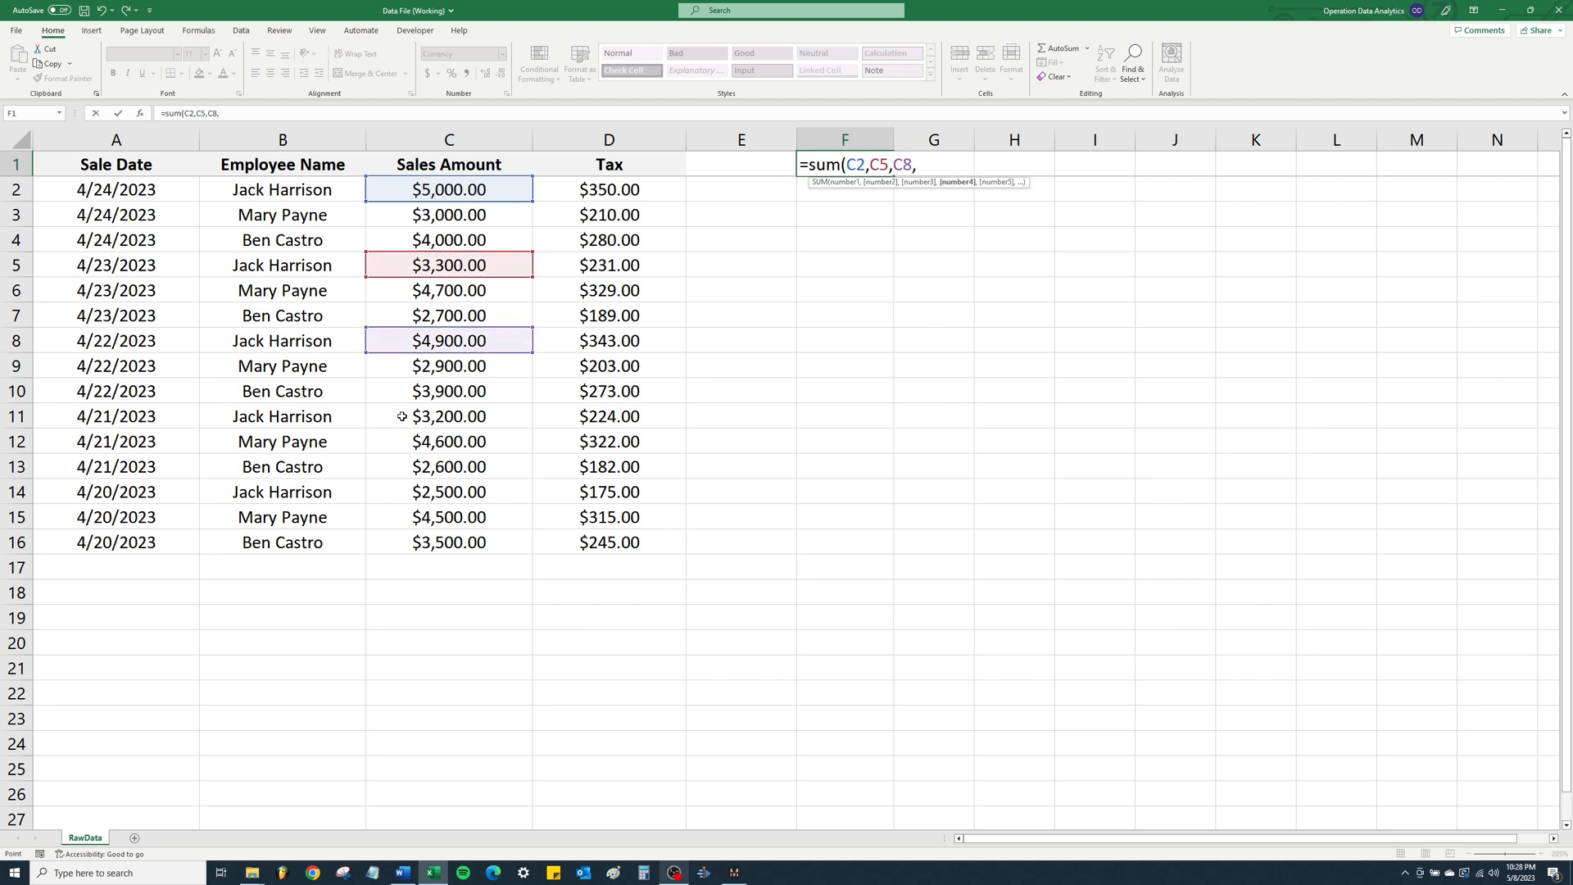
pyautogui.click(403, 416)
pyautogui.write(',')
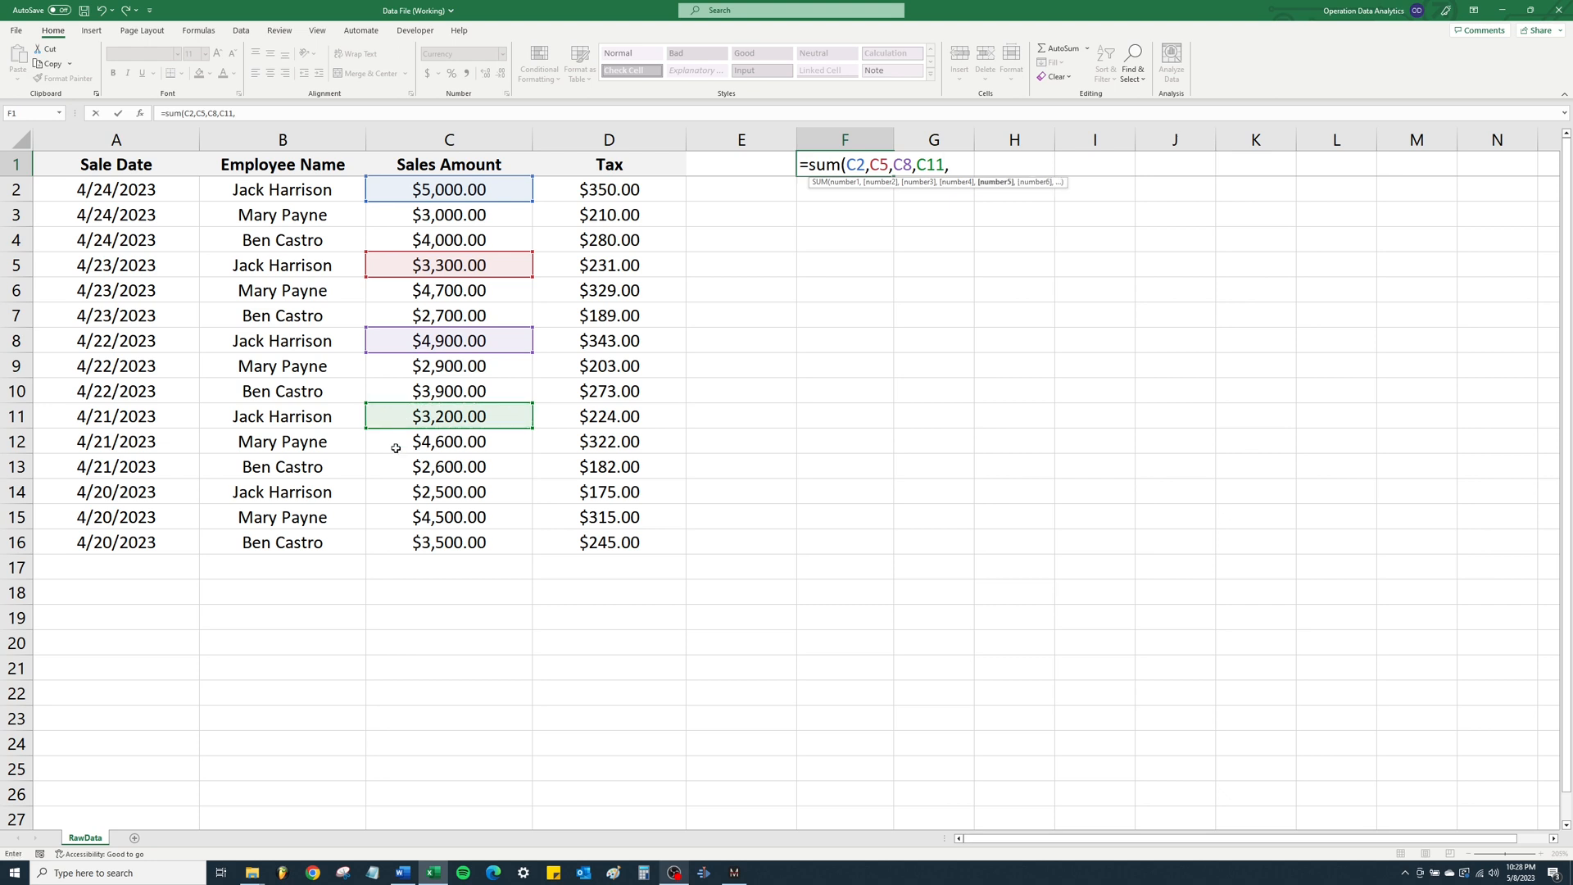
pyautogui.click(400, 499)
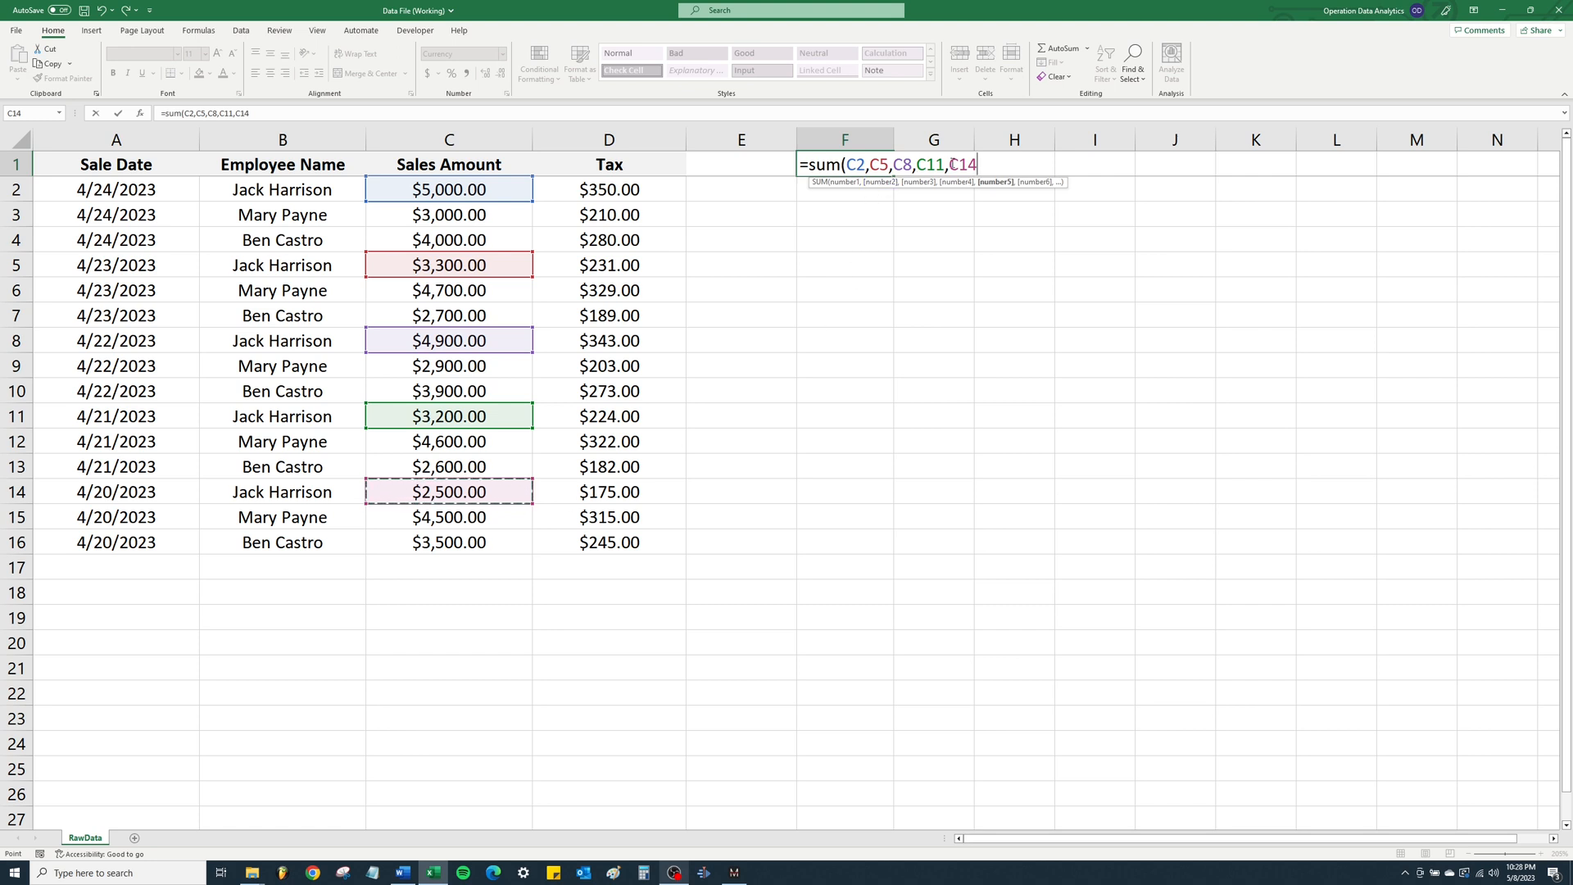
pyautogui.write(')')
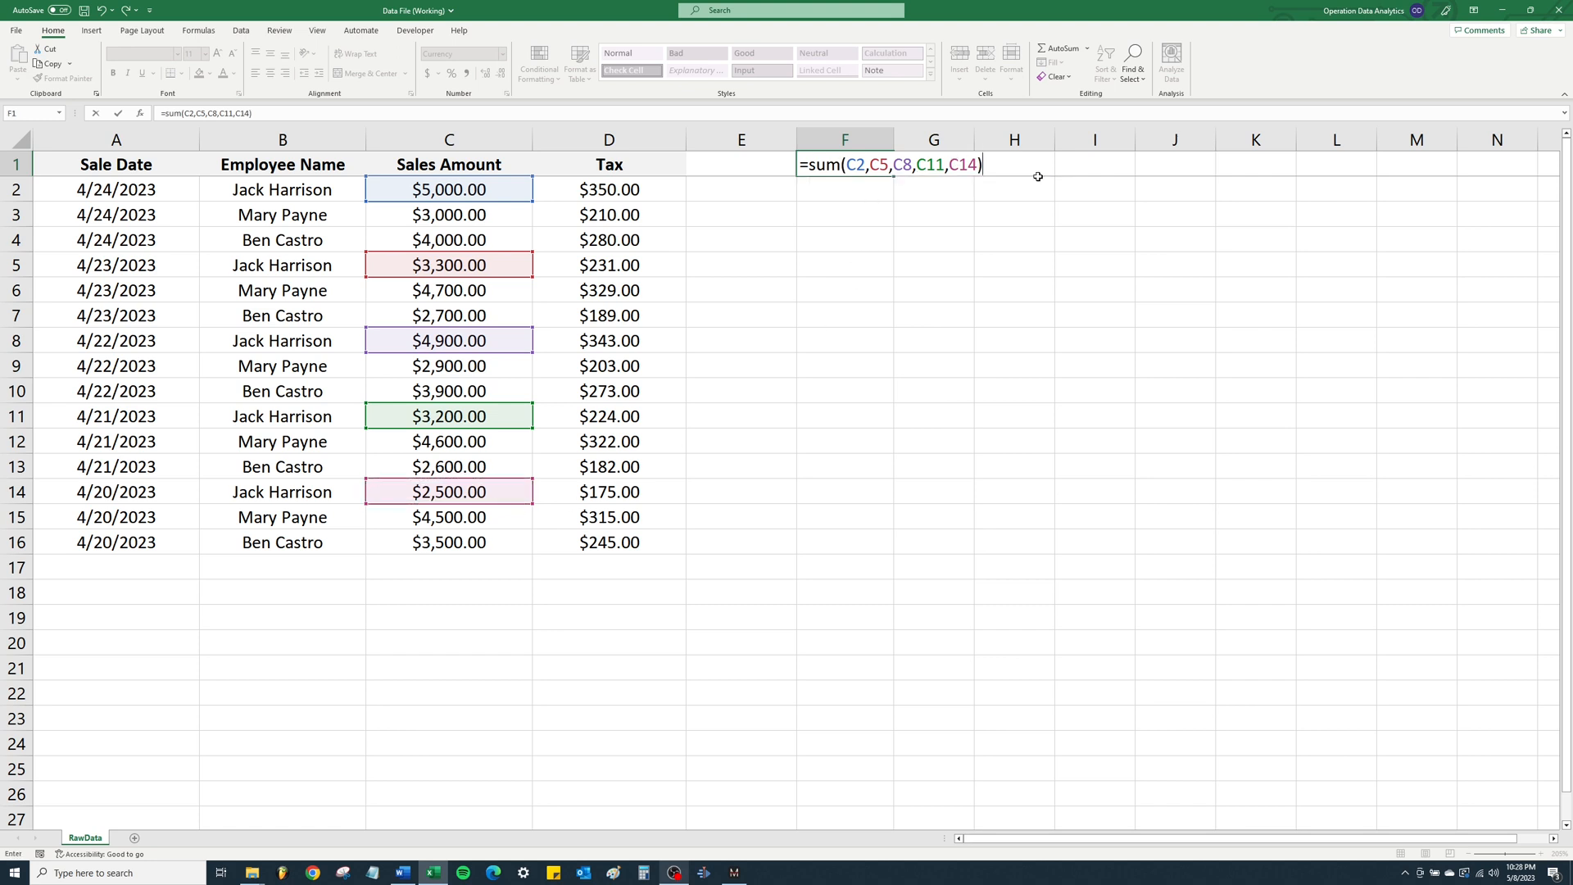
pyautogui.press('Return')
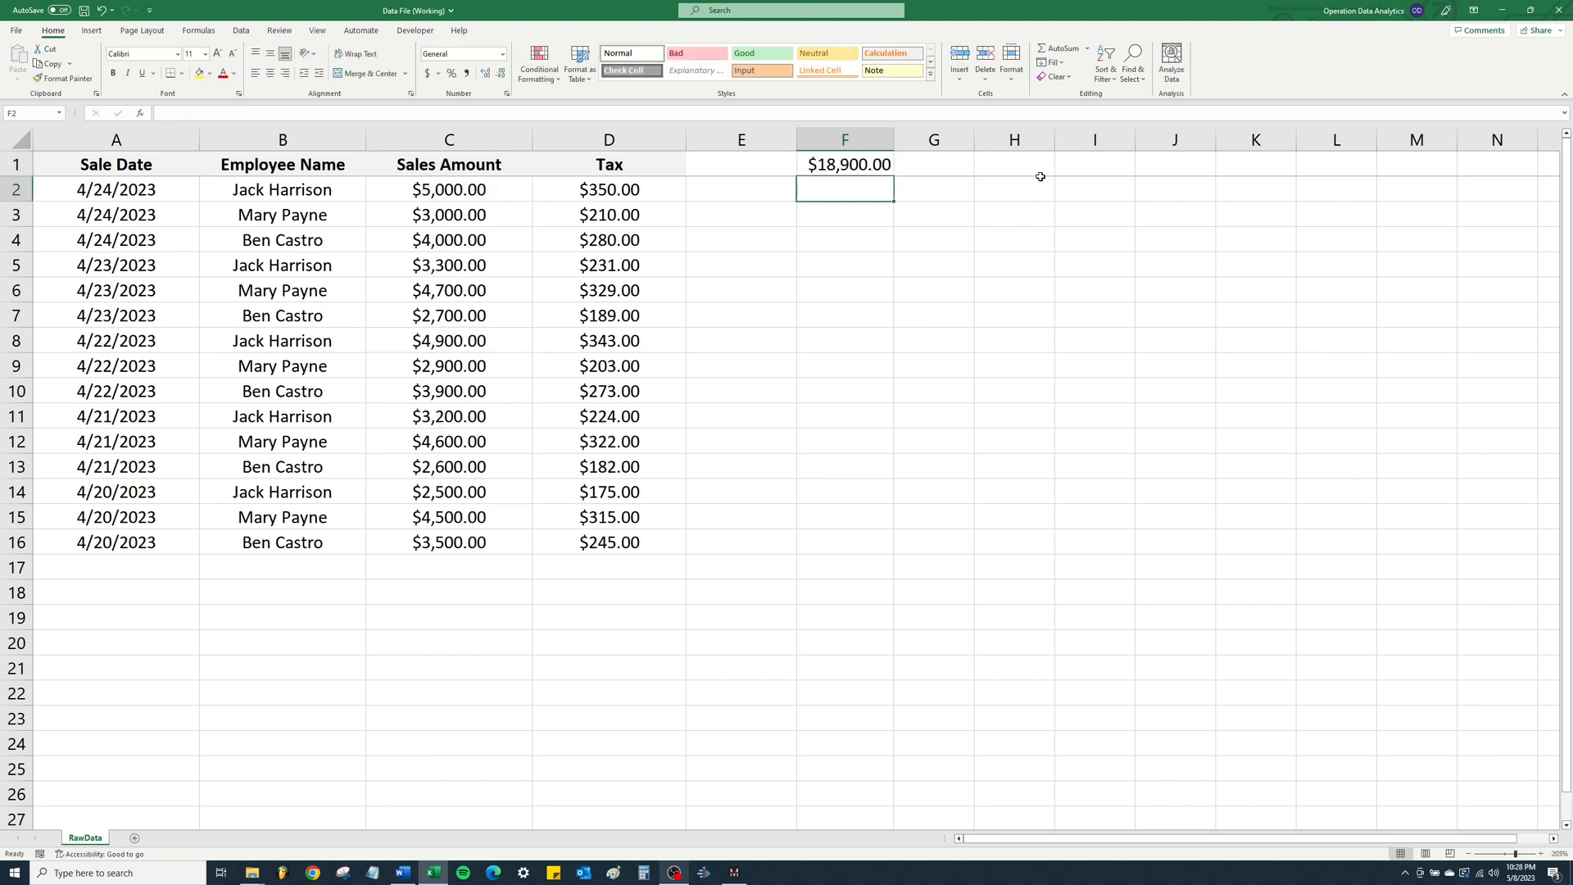
# - Clear the SUM formula from cell F1
pyautogui.click(882, 170)
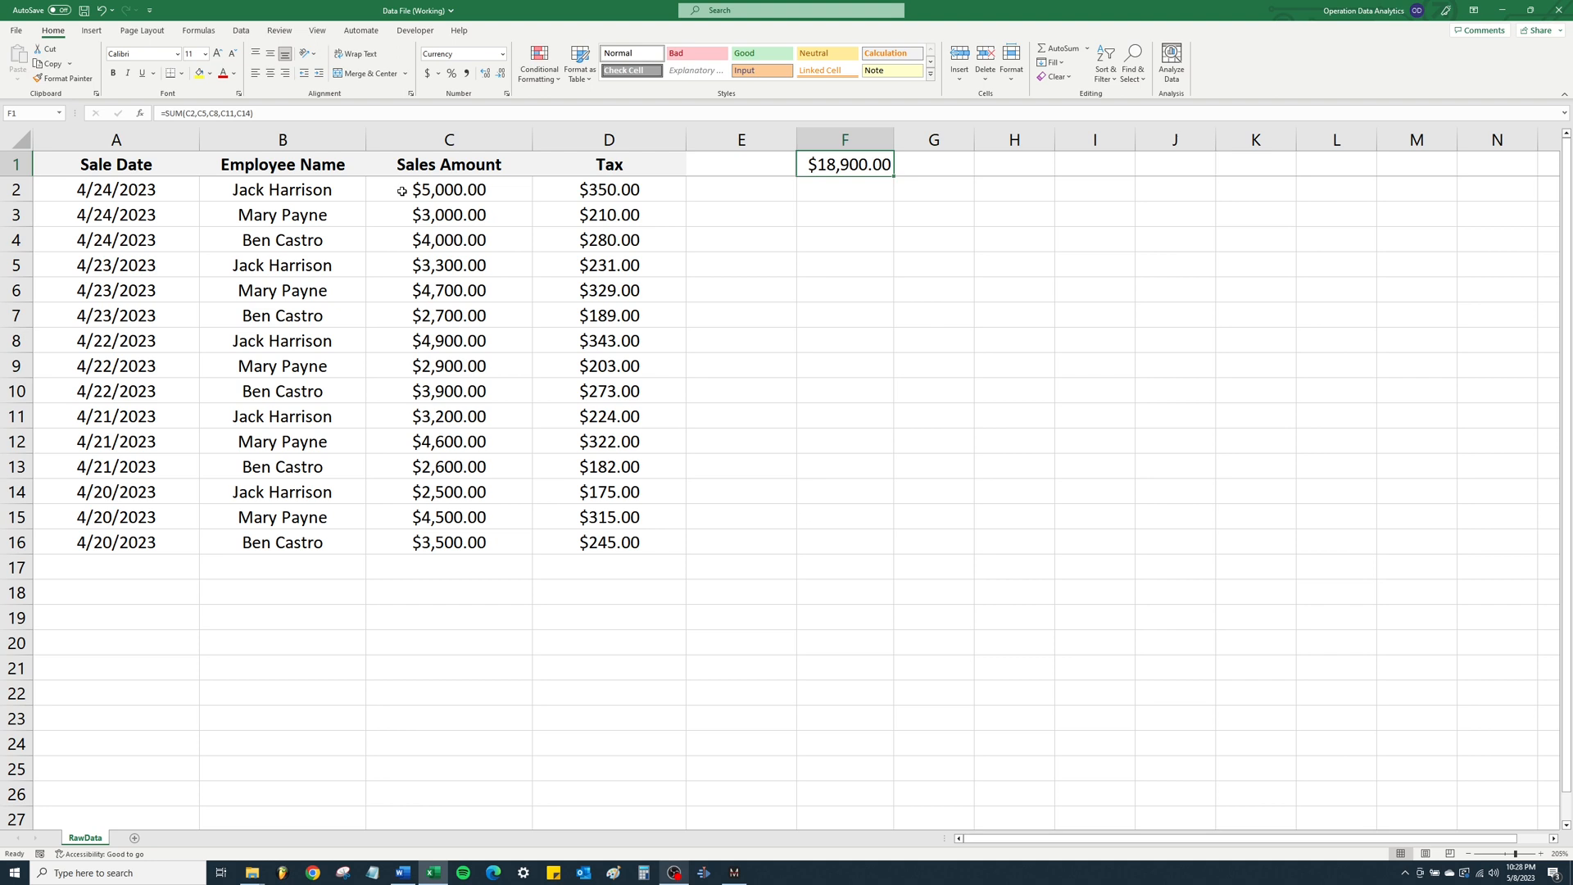
pyautogui.press('Delete')
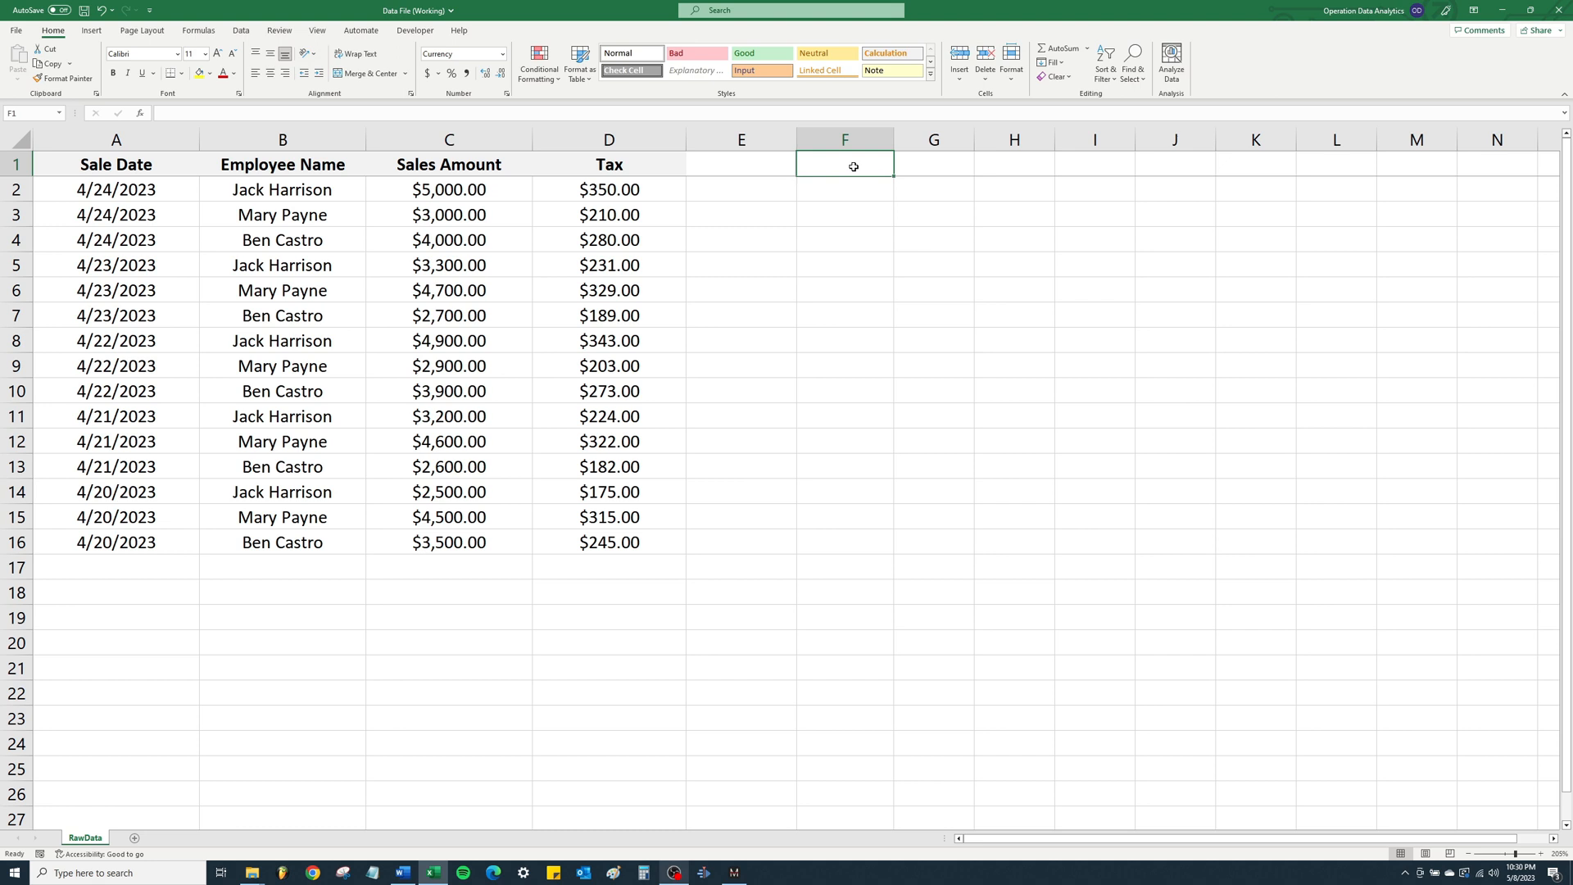
# - Select the whole Sales Amount column
pyautogui.click(458, 139)
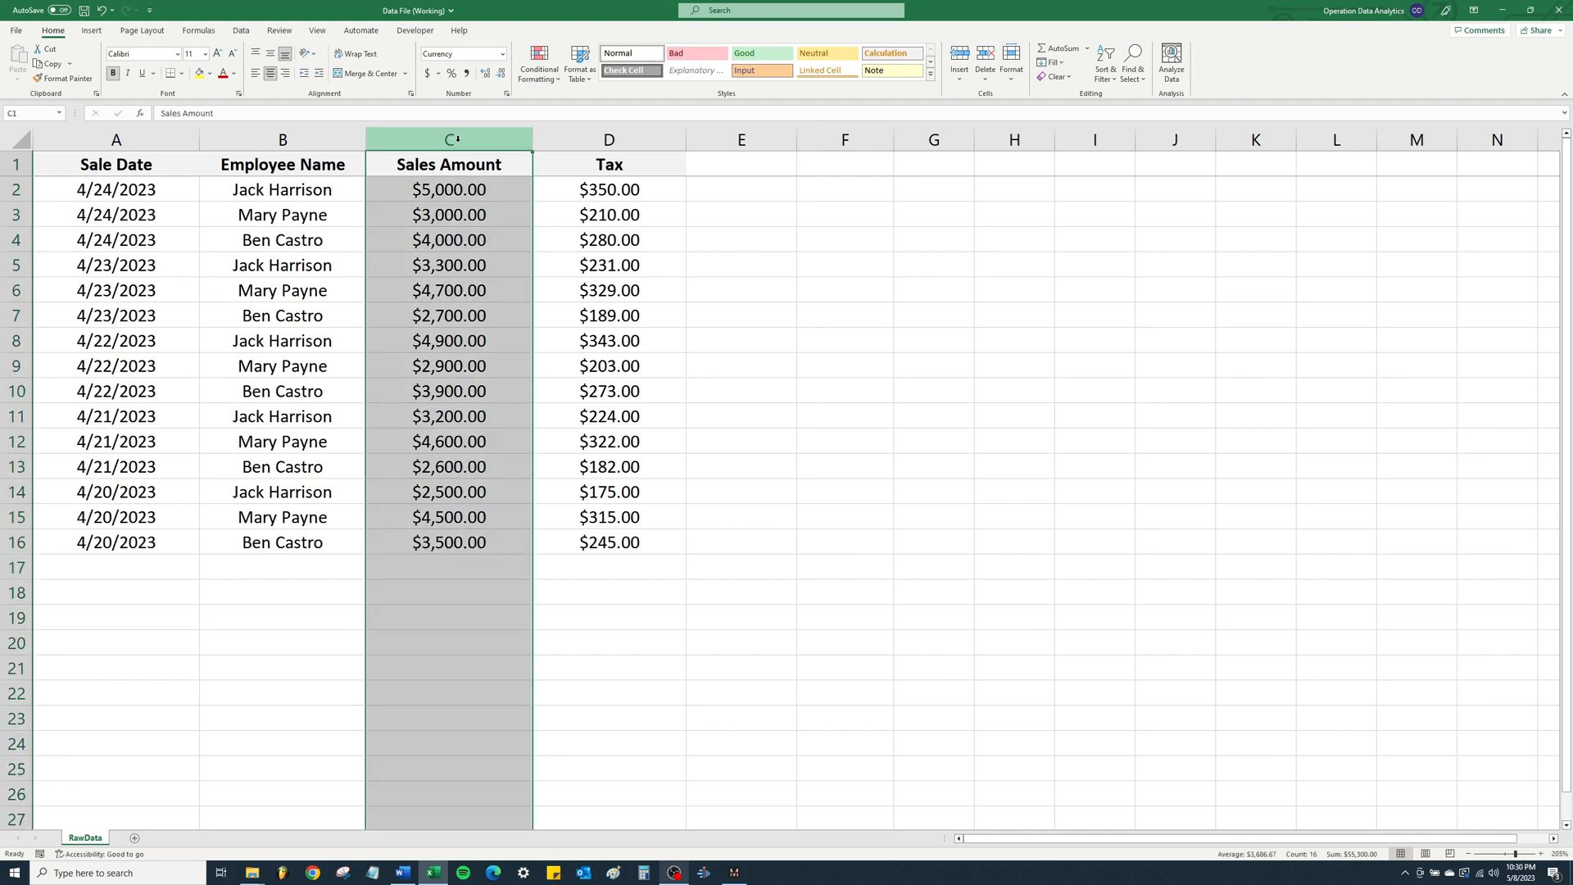